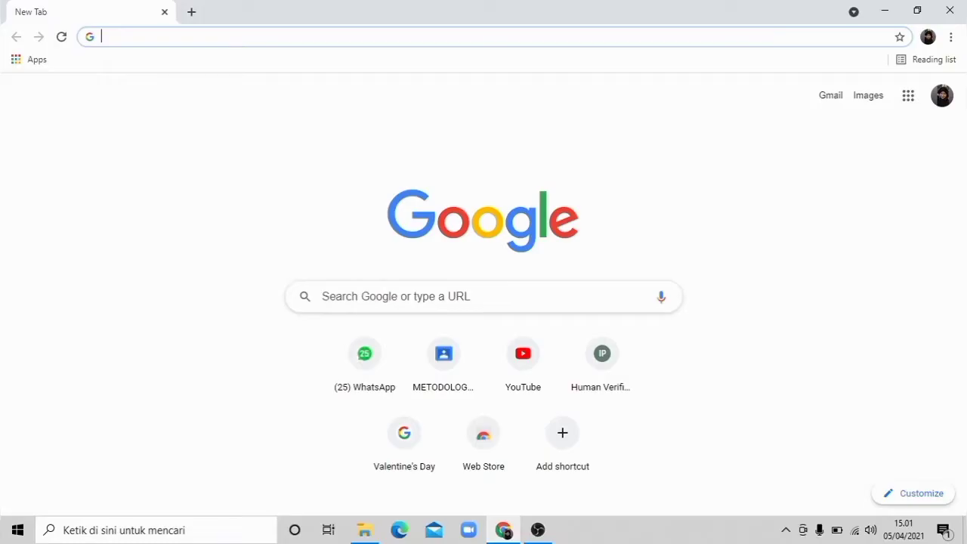
# Step: Search the web for Mendeley, open the Mendeley Desktop guide page, and start creating a free account
pyautogui.click(412, 297)
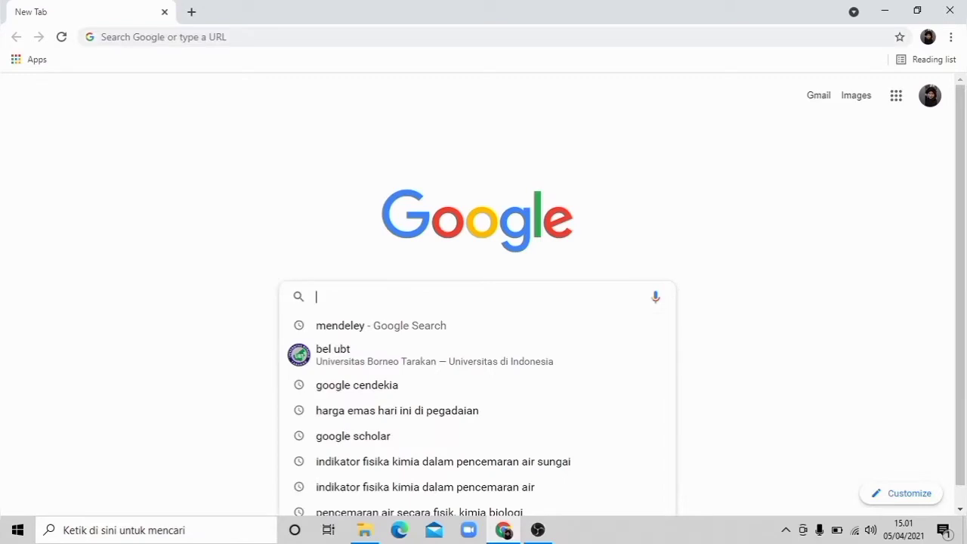
pyautogui.write('mendeley.com/guides/desktop')
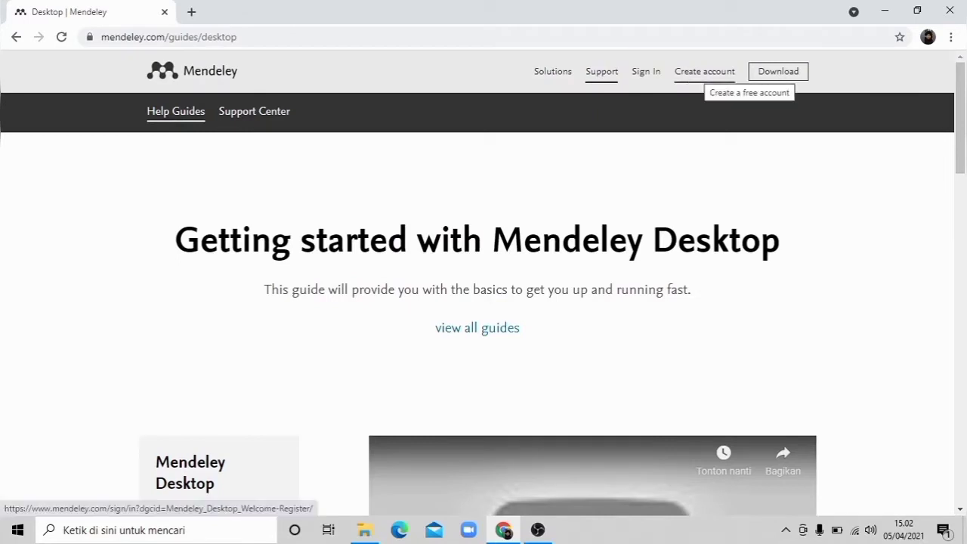
pyautogui.click(705, 71)
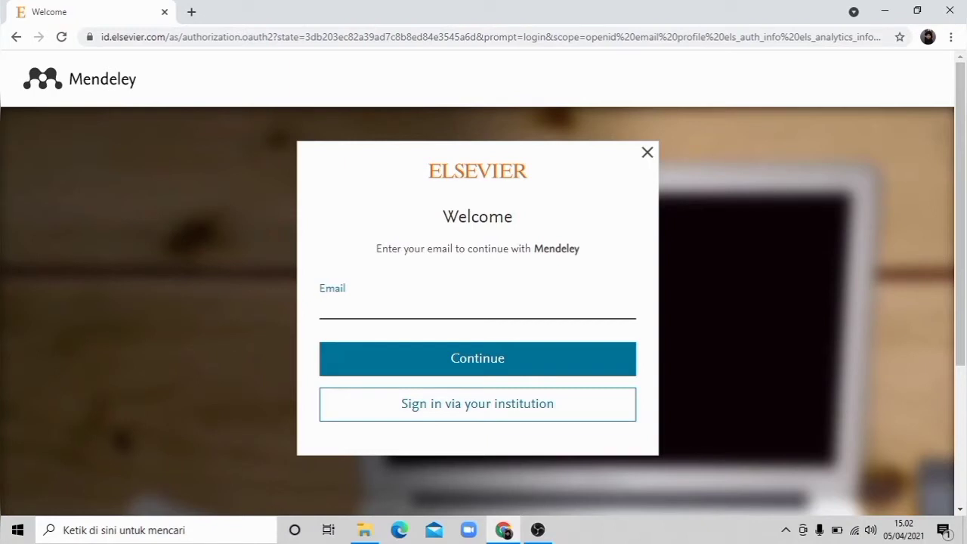
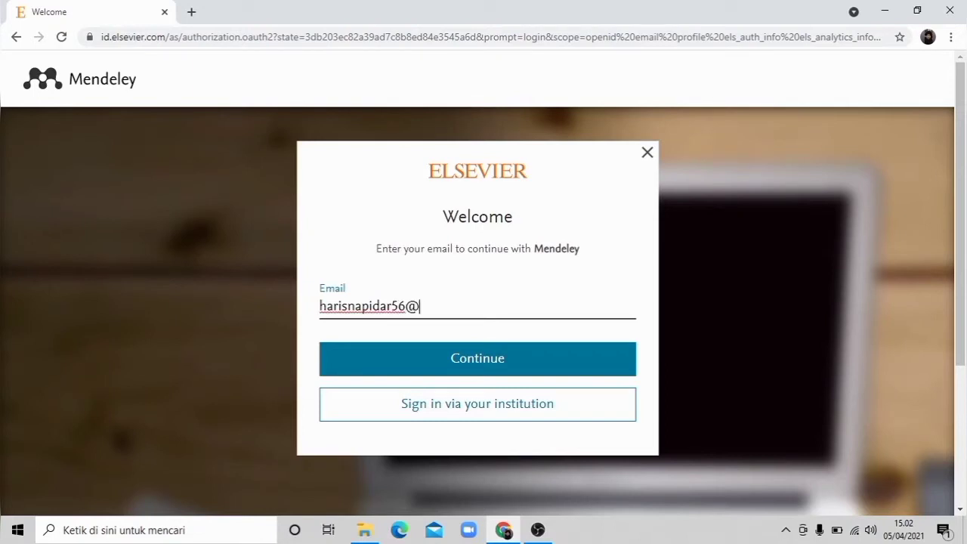
# Step: Enter the account e-mail address on the Elsevier welcome form and continue to registration
pyautogui.click(477, 358)
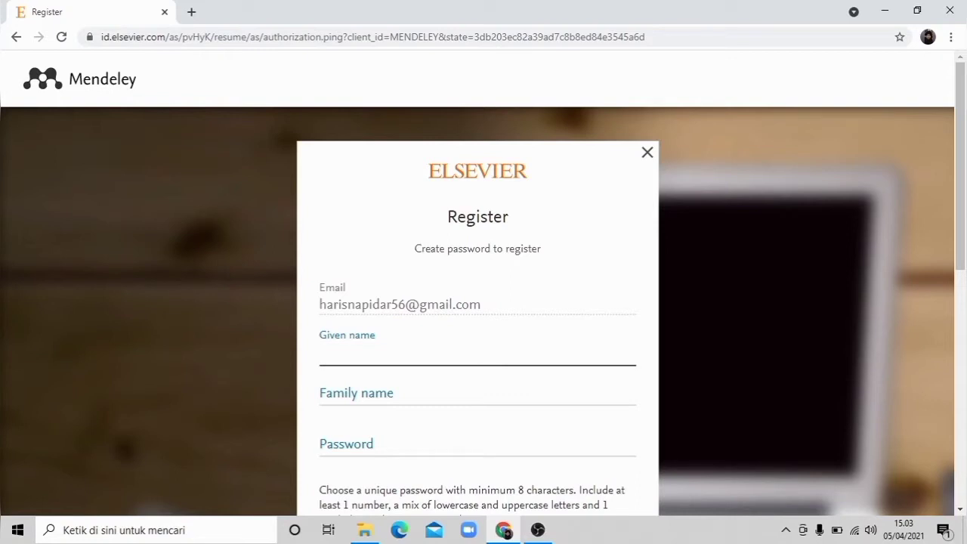
# Step: Fill in the account holder's given name and family name on the registration form
pyautogui.press('Tab')
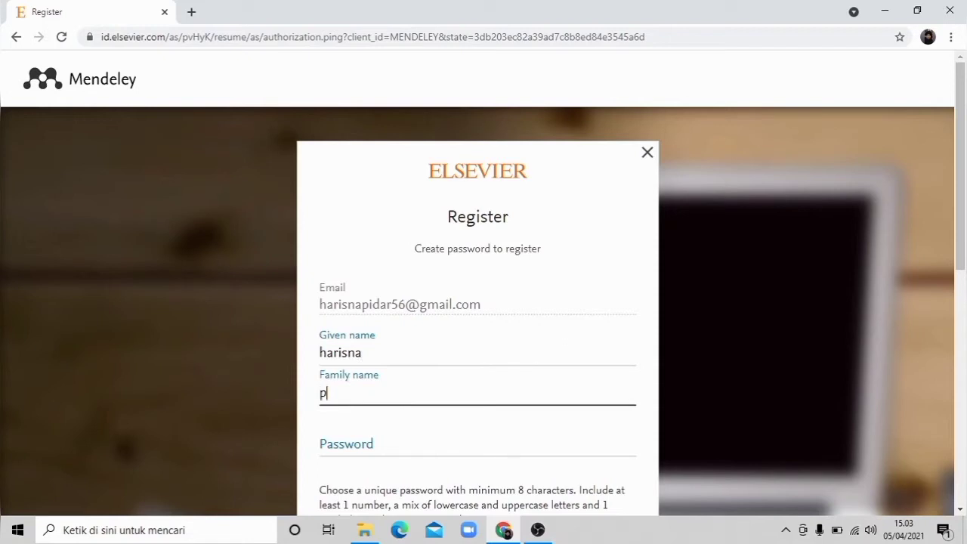
# Step: Enter the new account password, register the Elsevier account, and continue to Mendeley
pyautogui.press('Tab')
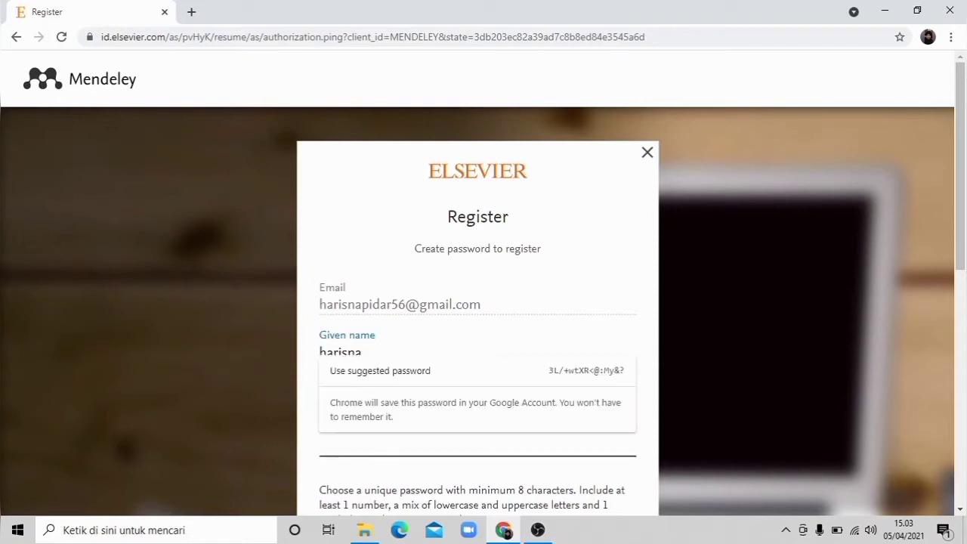
pyautogui.write('*****')
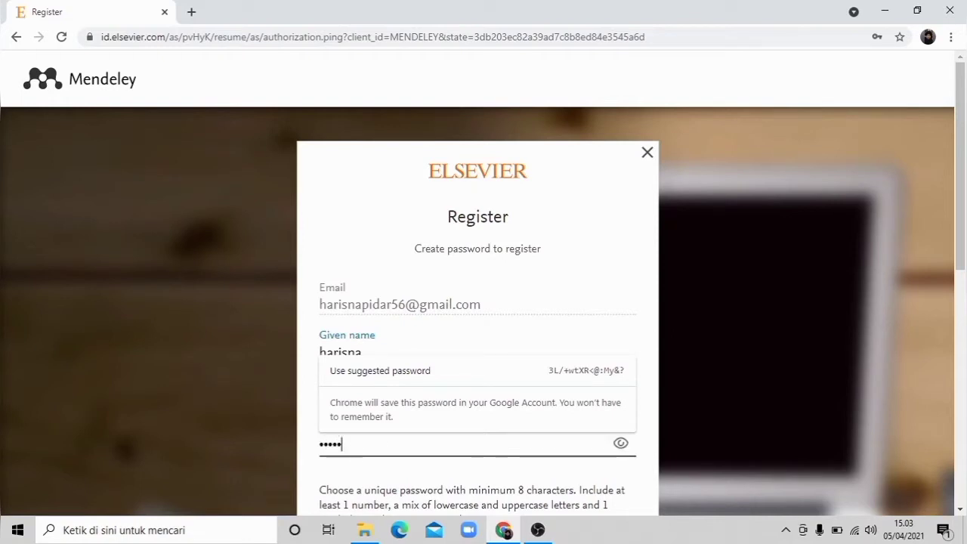
pyautogui.write('**')
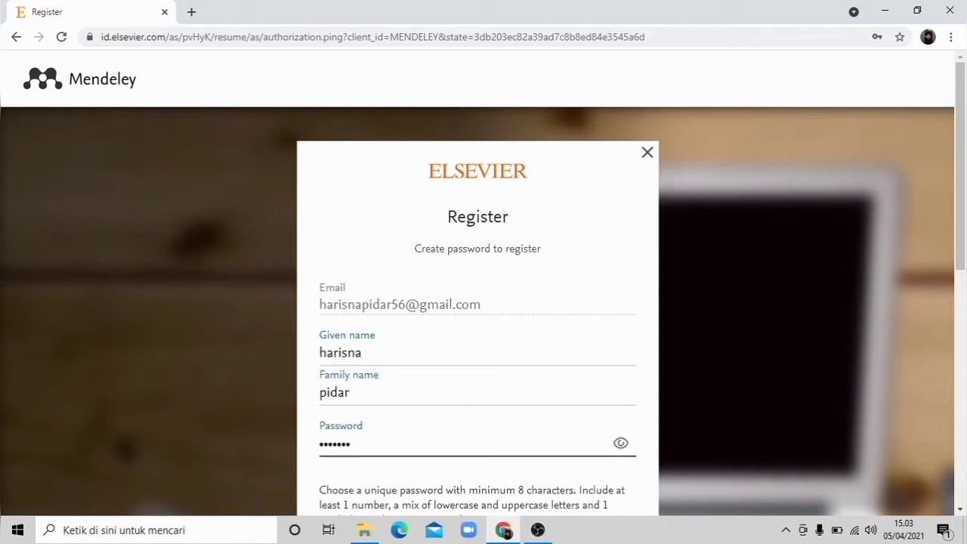
pyautogui.write('*')
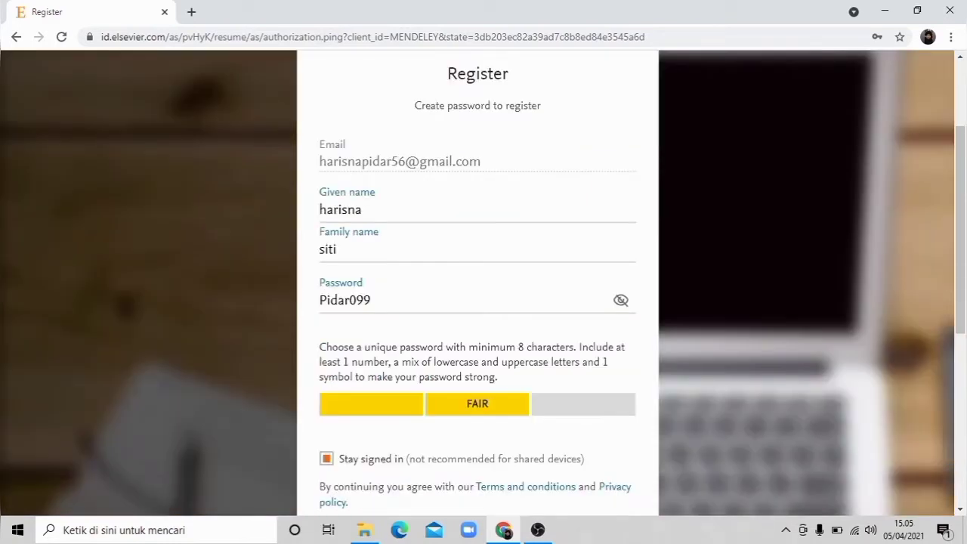
pyautogui.scroll(-5, 483, 287)
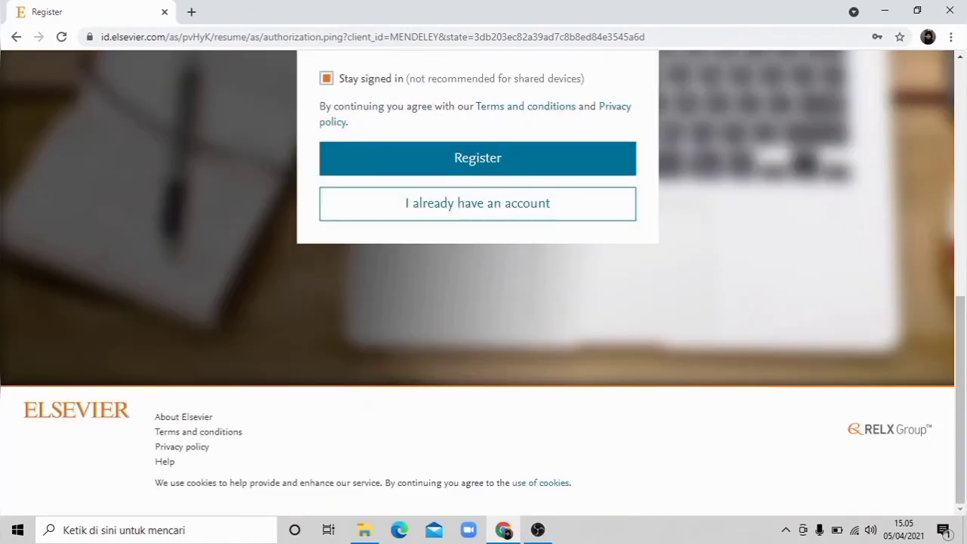
pyautogui.click(478, 158)
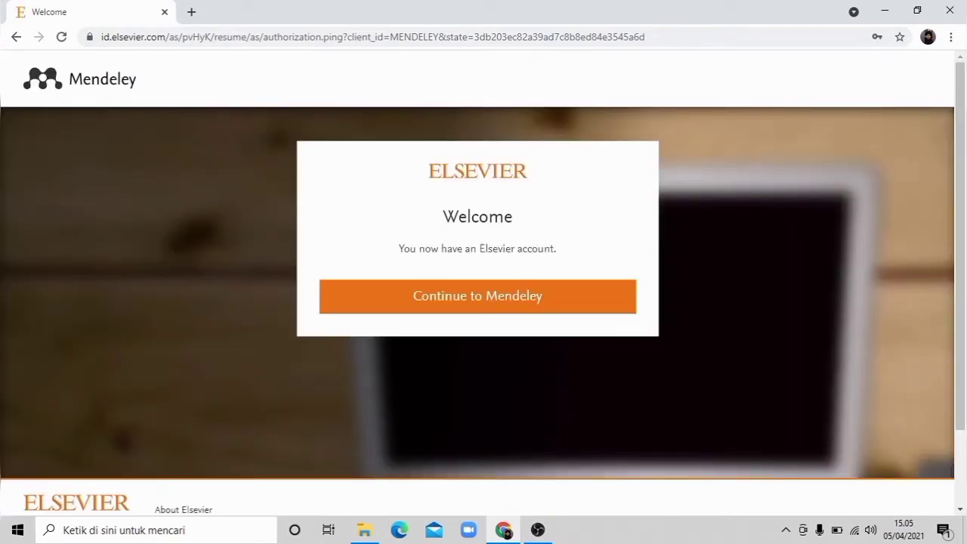
pyautogui.click(478, 297)
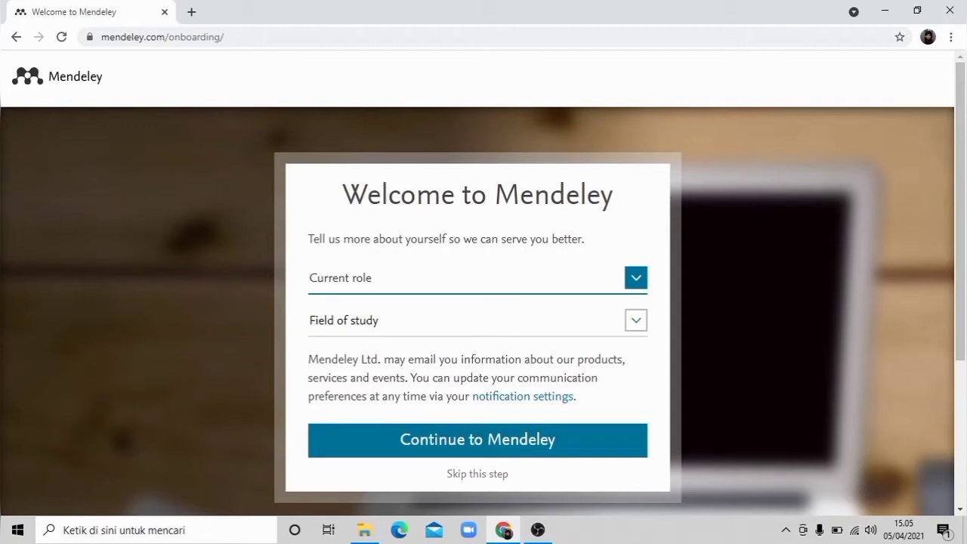
# Step: Set the current role to Student > Bachelor, choose a field of study, and continue to Mendeley
pyautogui.click(635, 278)
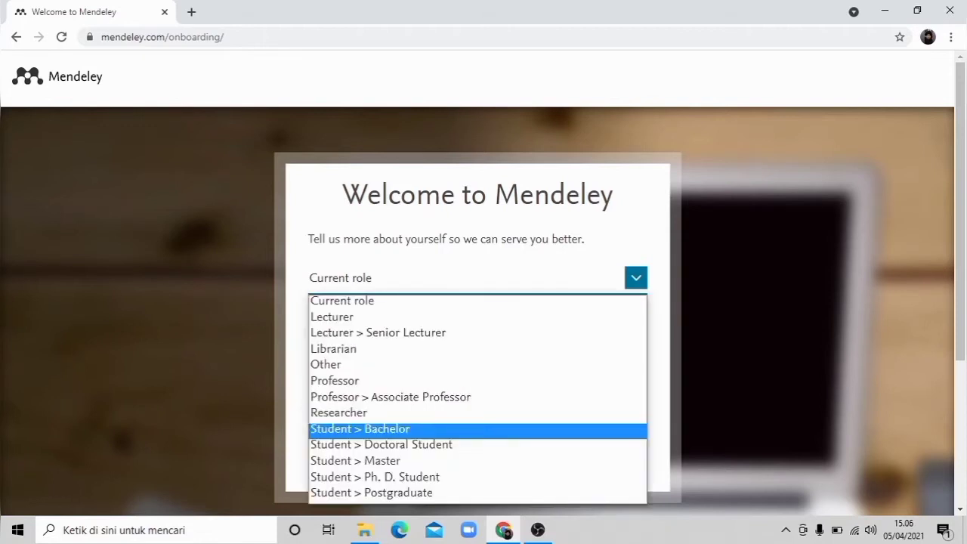
pyautogui.click(360, 429)
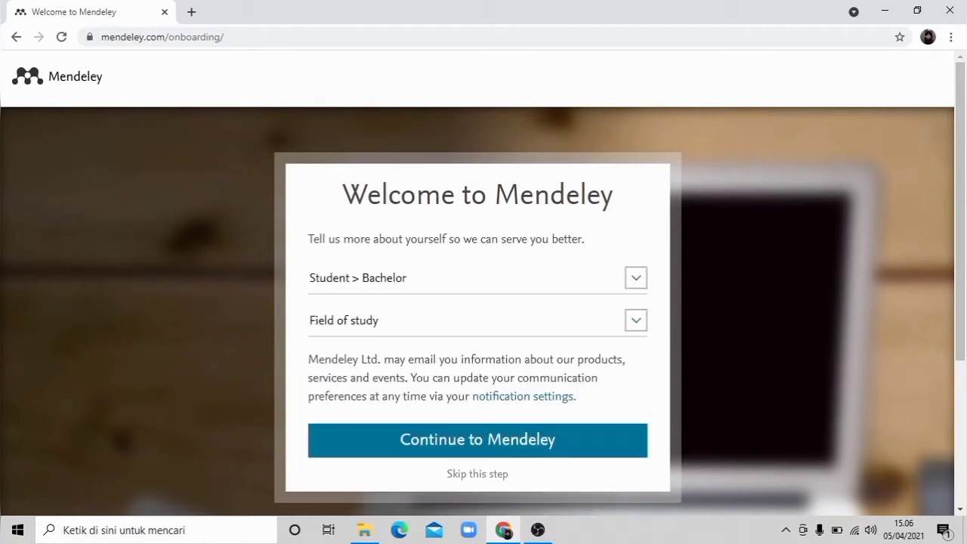
pyautogui.press('Tab')
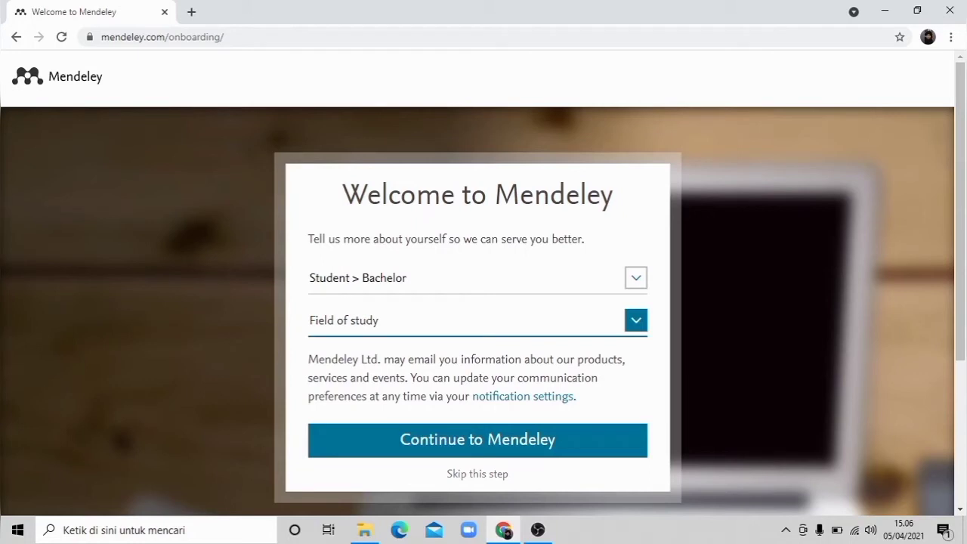
pyautogui.click(636, 321)
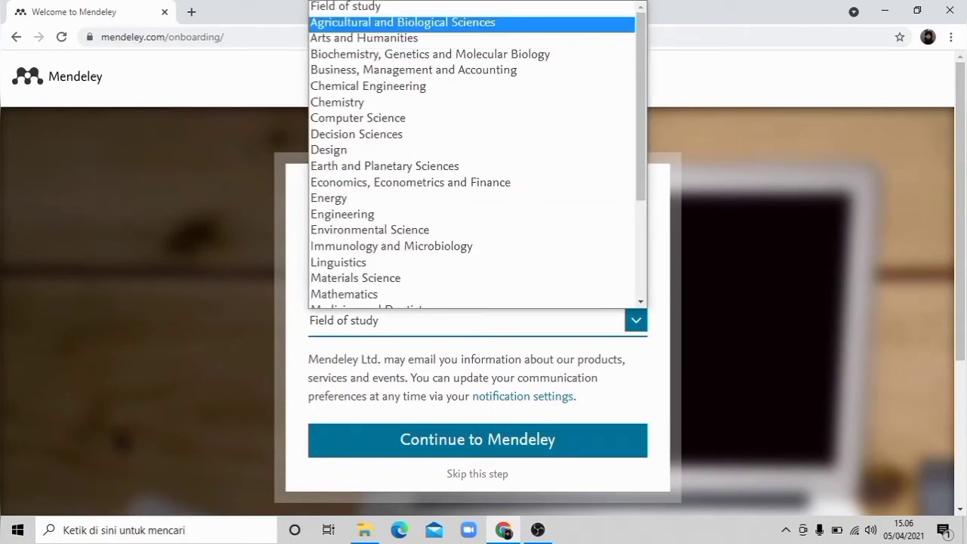
pyautogui.click(477, 440)
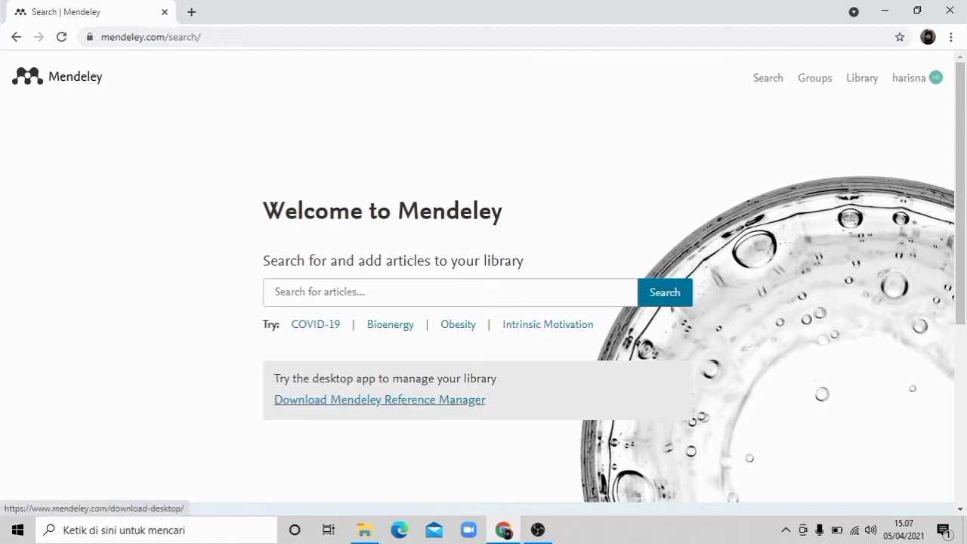
# Step: Open the desktop app's download page and download Mendeley Desktop for Windows
pyautogui.click(379, 400)
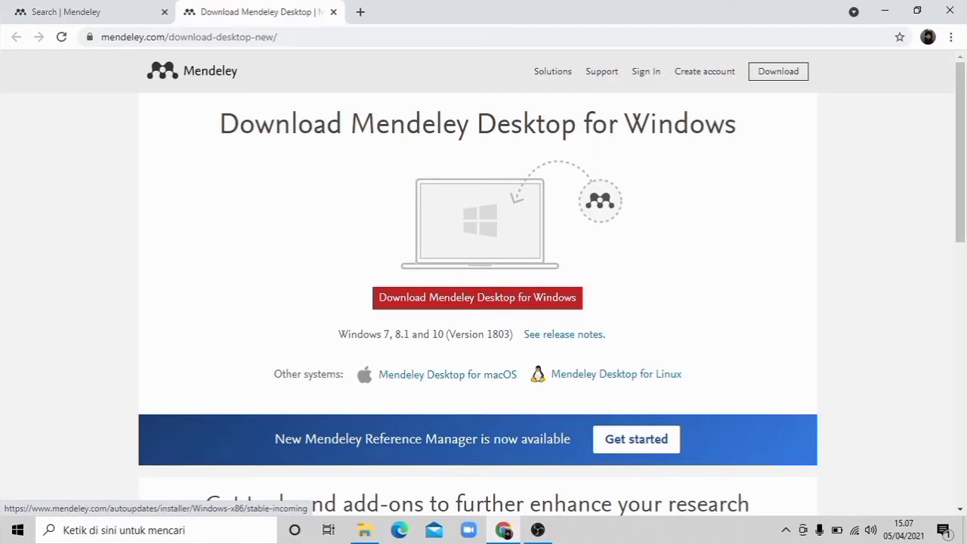
pyautogui.click(477, 296)
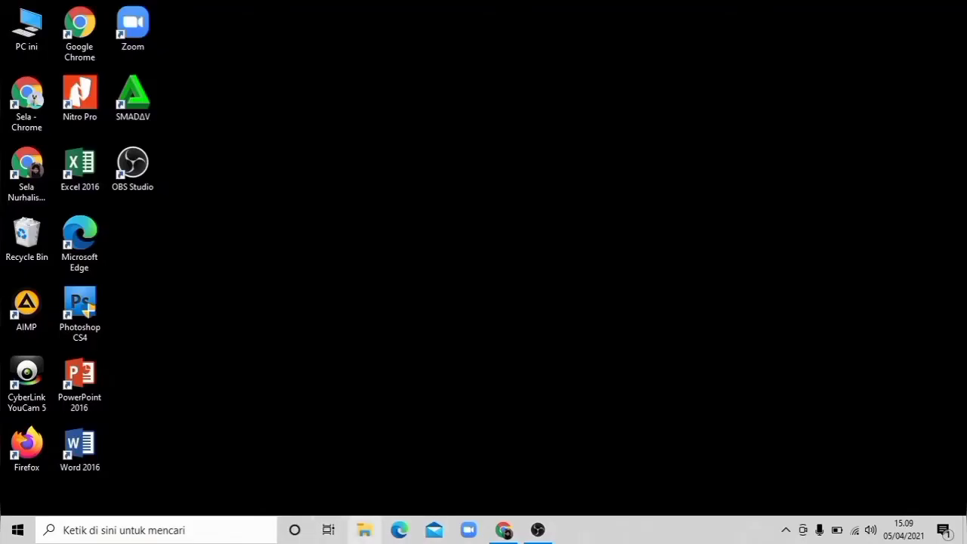
# Step: Switch to File Explorer and run the Mendeley-Desktop-1.19.8-win32 installer from the Downloads folder
pyautogui.click(365, 531)
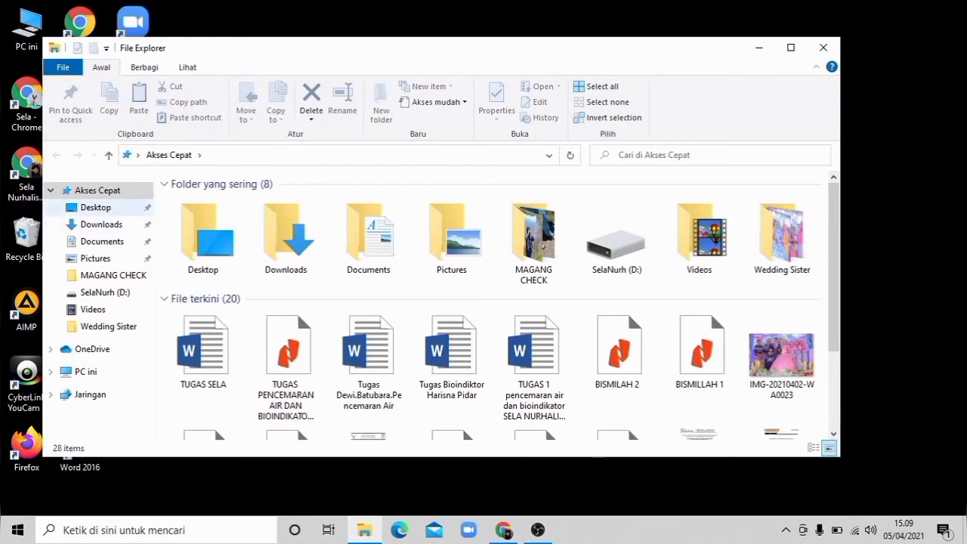
pyautogui.click(101, 224)
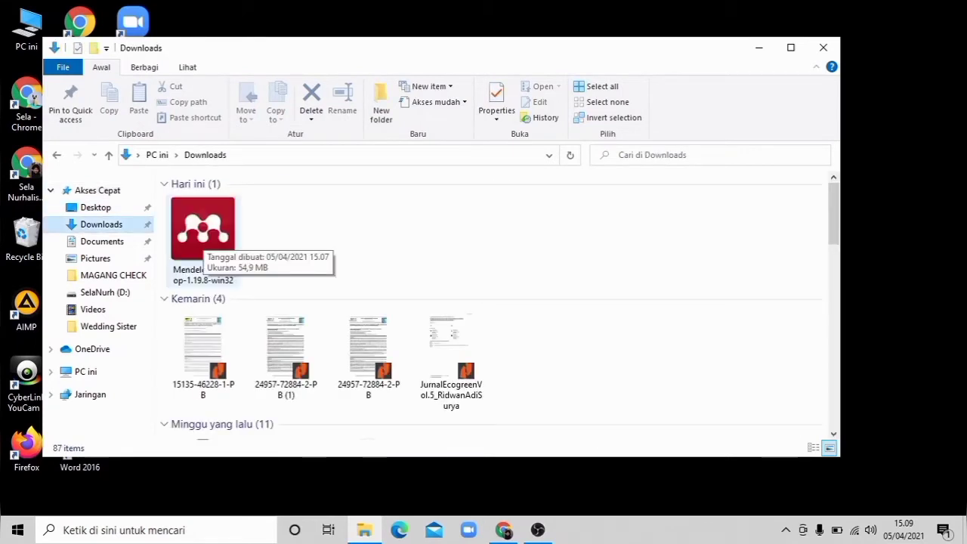
pyautogui.click(203, 236)
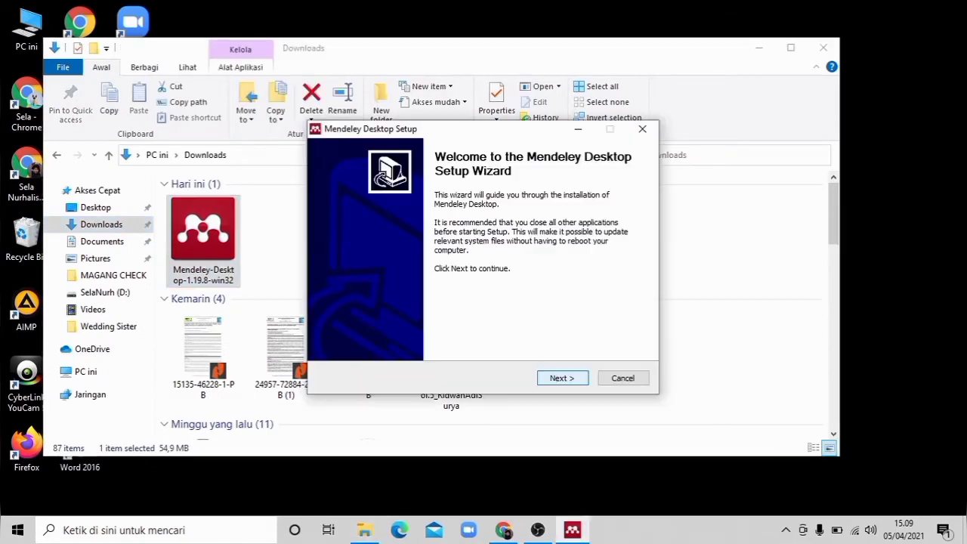
# Step: Accept the license and install Mendeley Desktop with the default destination and Start menu folder, finishing with Run Mendeley Desktop enabled
pyautogui.click(558, 378)
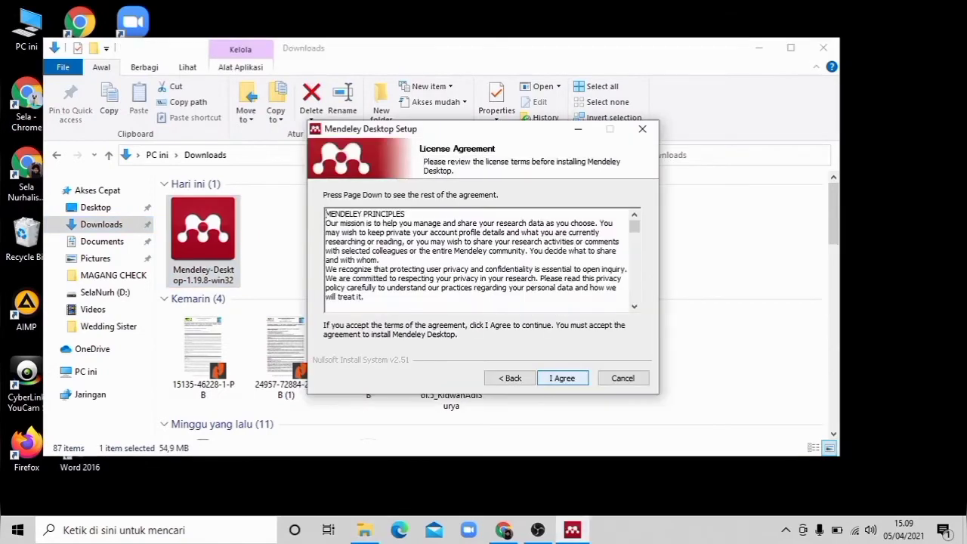
pyautogui.press('Return')
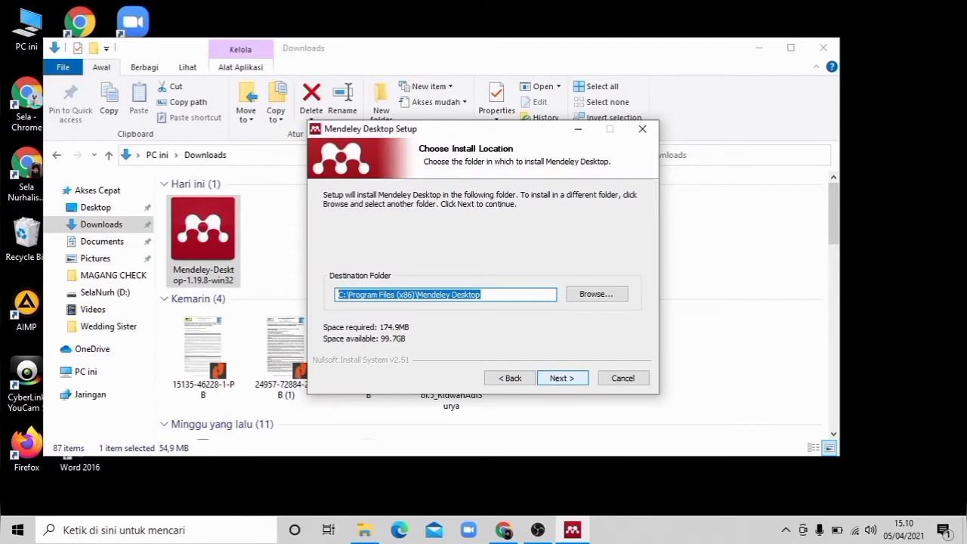
pyautogui.click(562, 377)
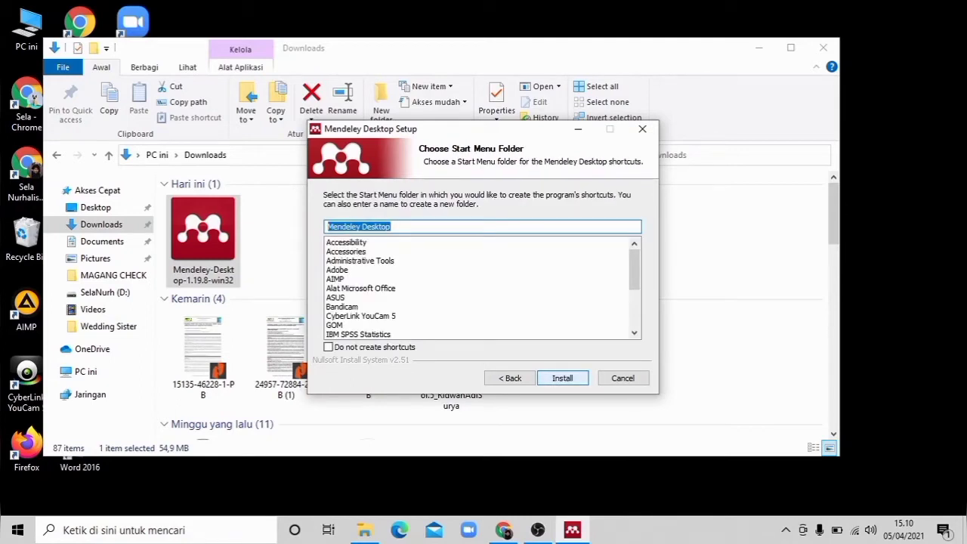
pyautogui.press('Return')
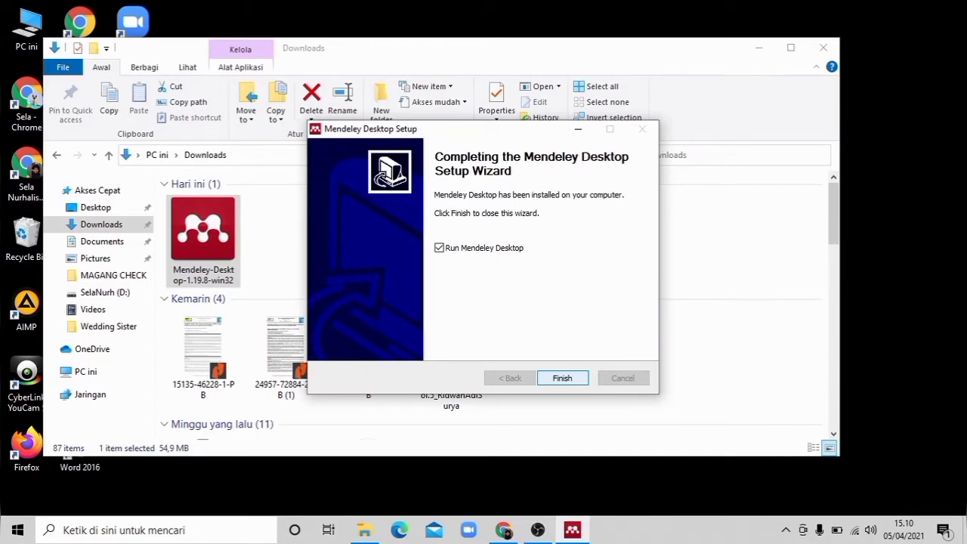
pyautogui.press('Return')
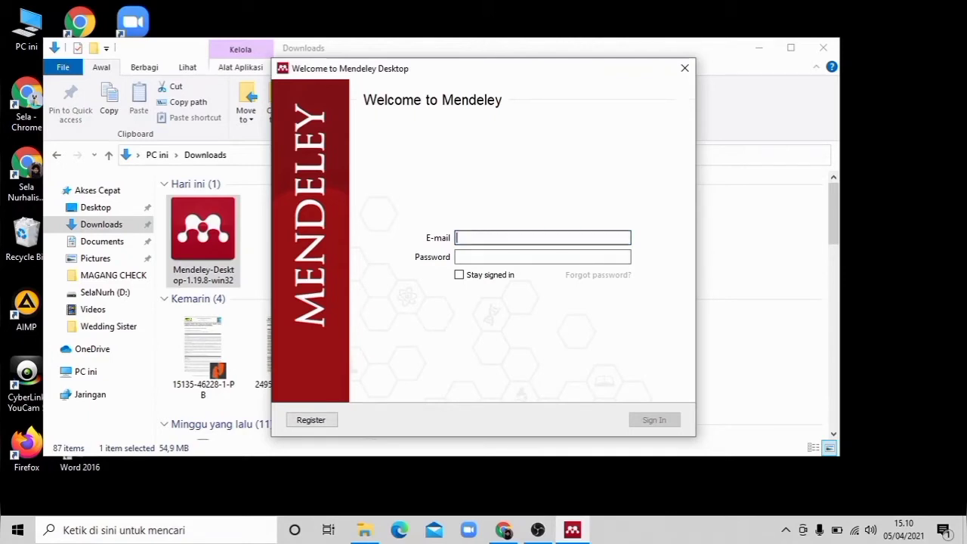
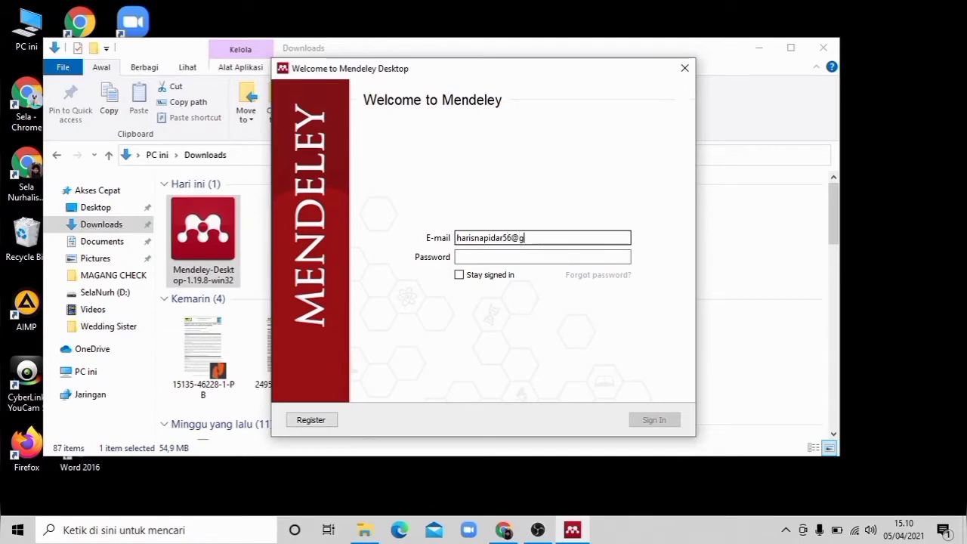
# Step: Enter the account password, enable Stay signed in, and sign in to Mendeley Desktop
pyautogui.press('Tab')
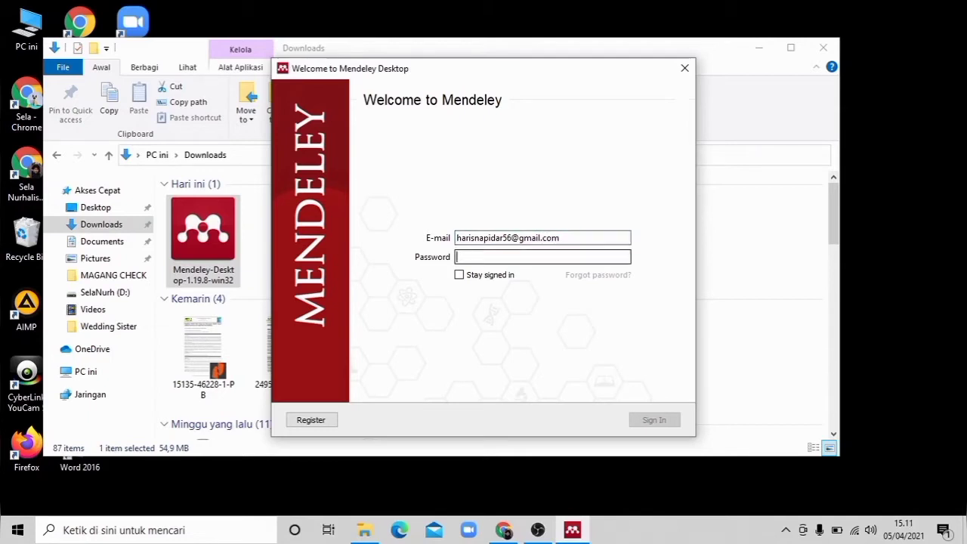
pyautogui.write('•••••')
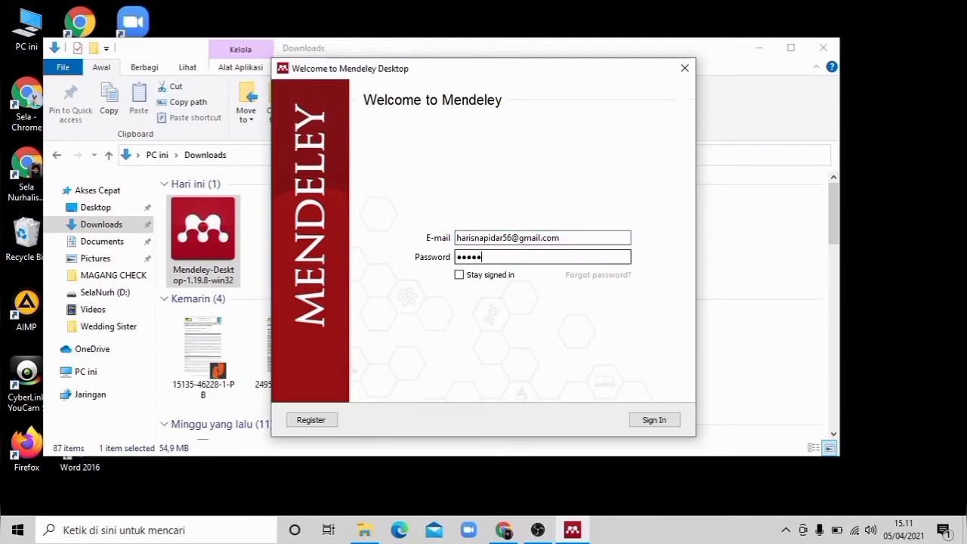
pyautogui.write('•••')
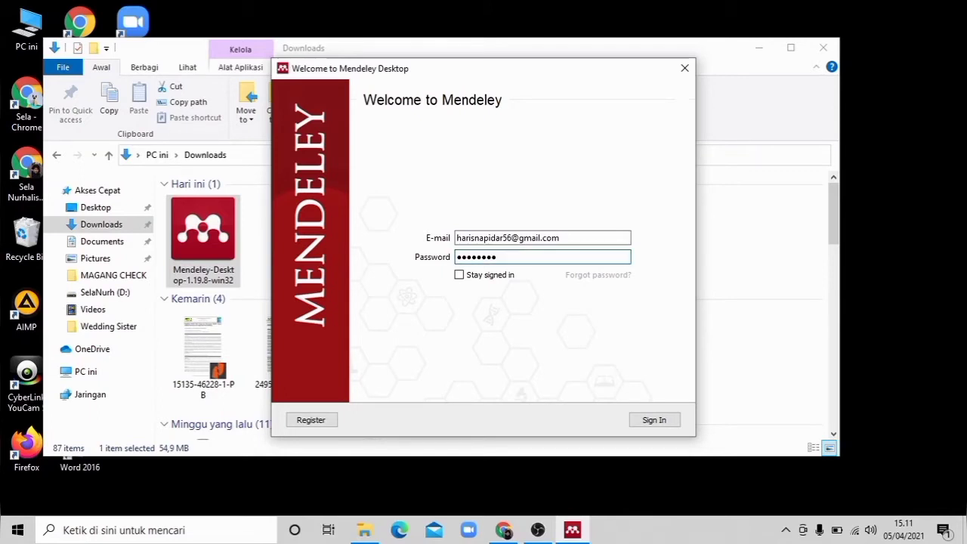
pyautogui.press('Tab')
pyautogui.press('space')
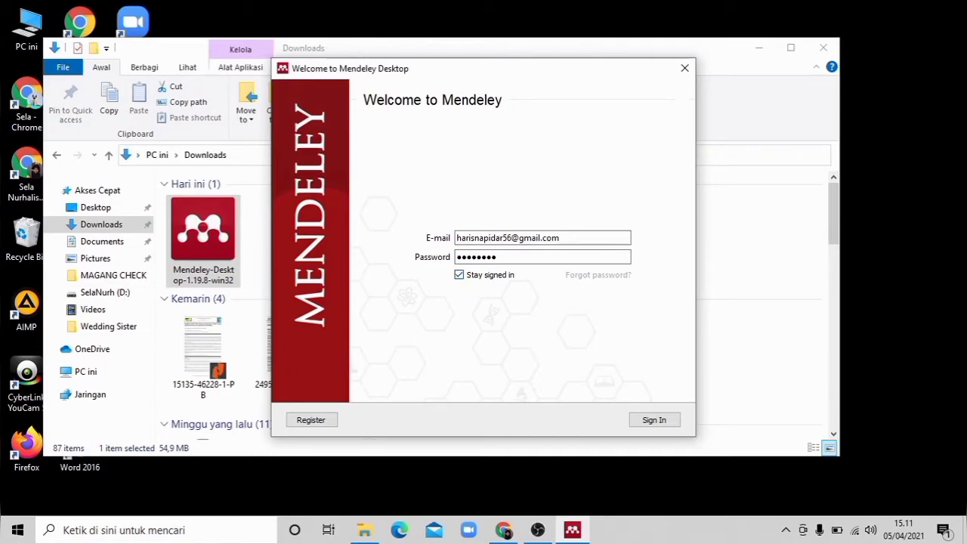
pyautogui.press('Tab')
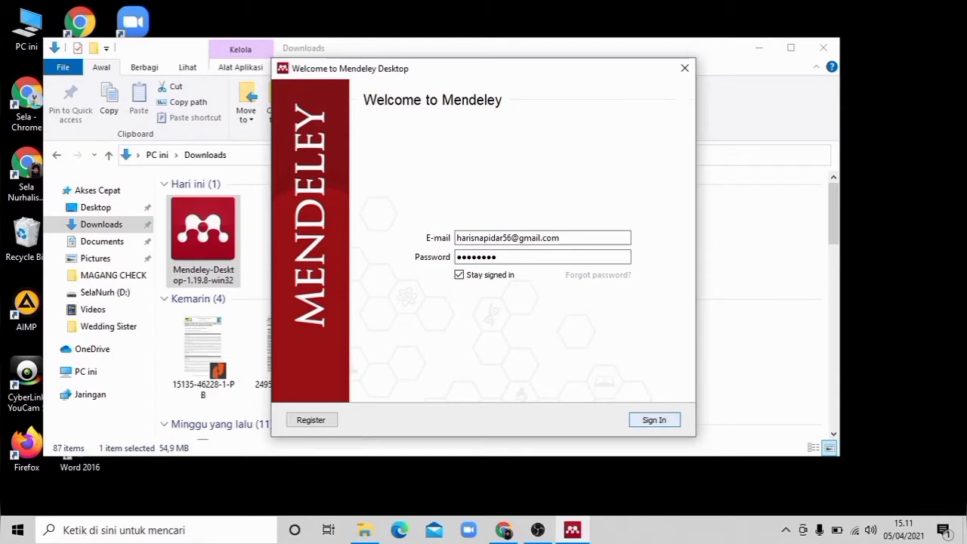
pyautogui.press('Return')
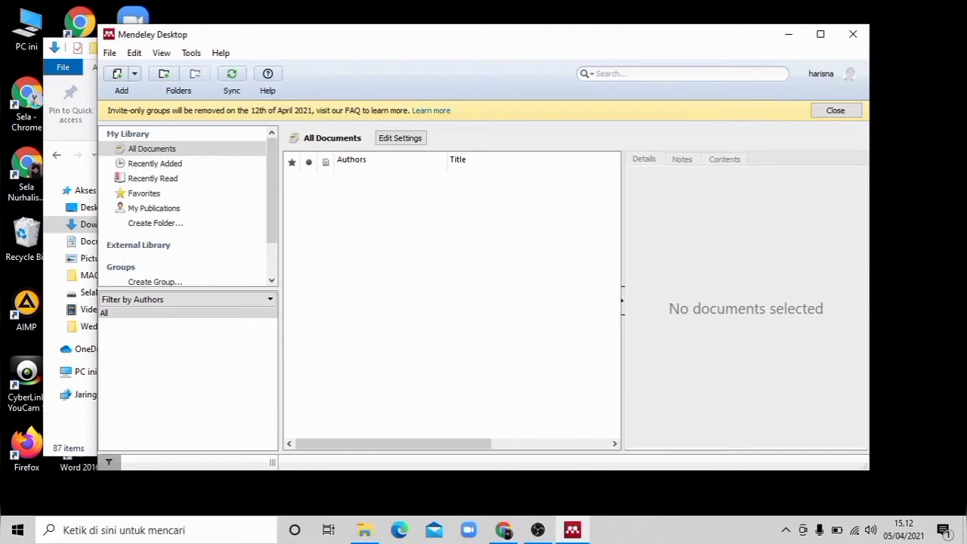
pyautogui.click(134, 74)
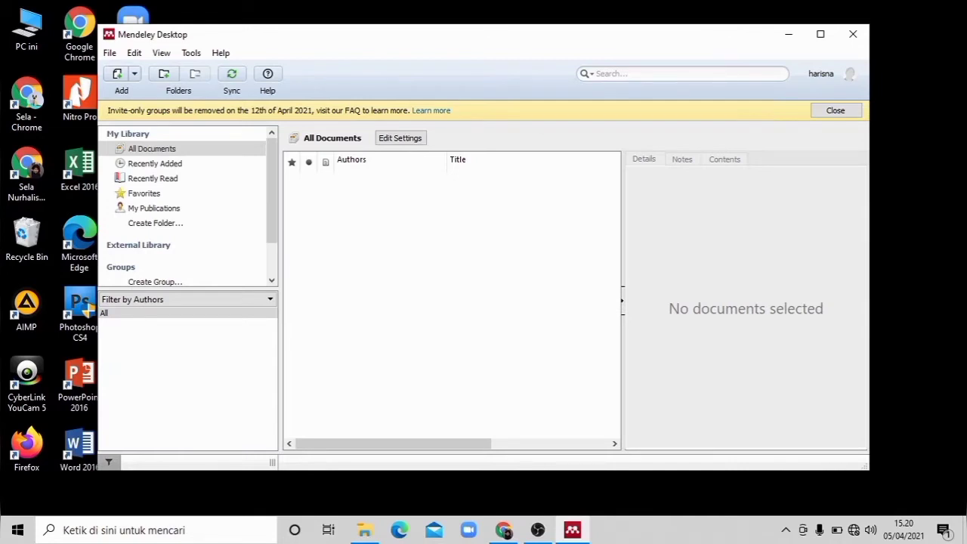
pyautogui.click(135, 74)
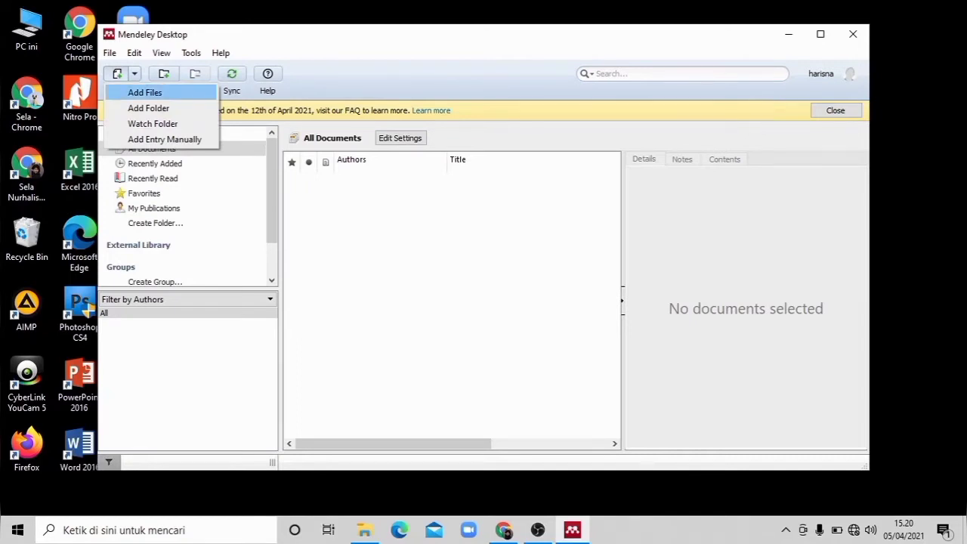
pyautogui.click(141, 90)
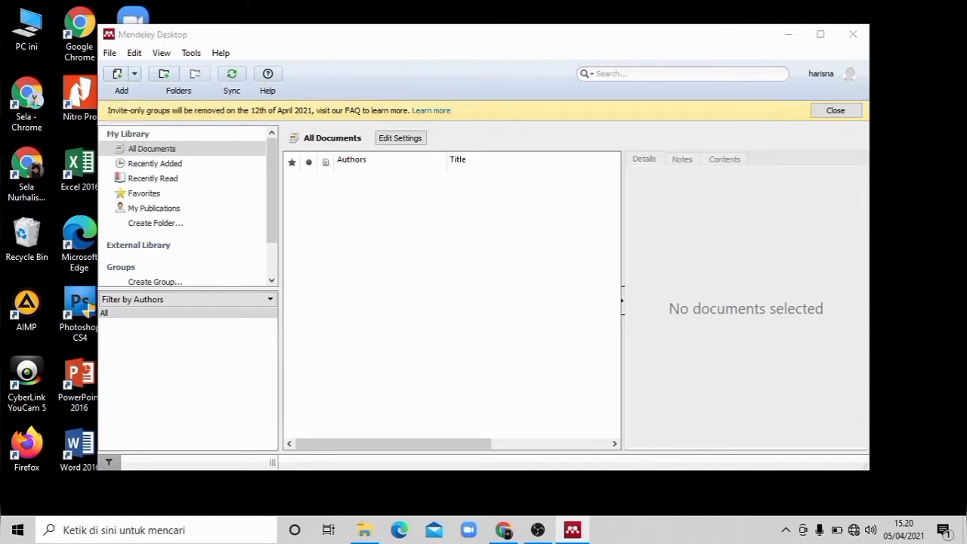
pyautogui.click(312, 268)
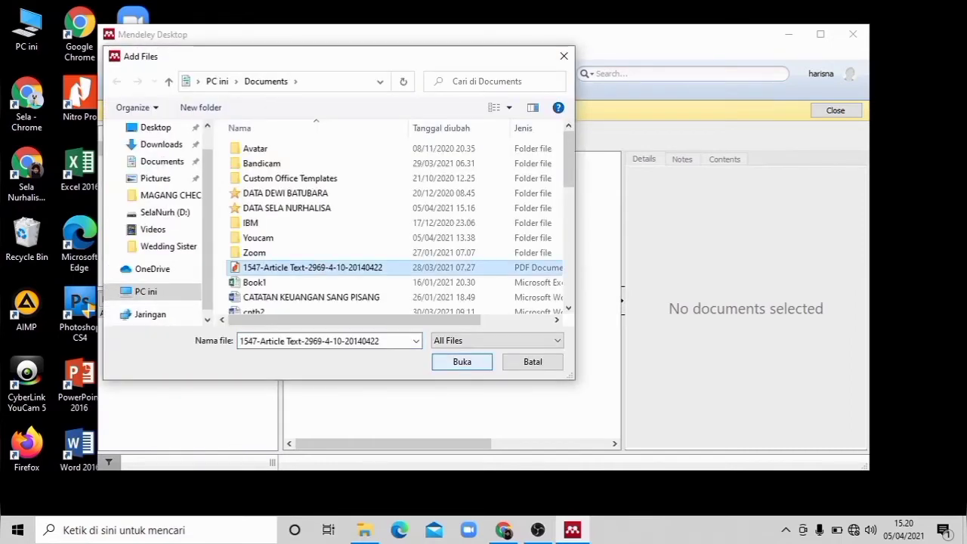
pyautogui.click(462, 362)
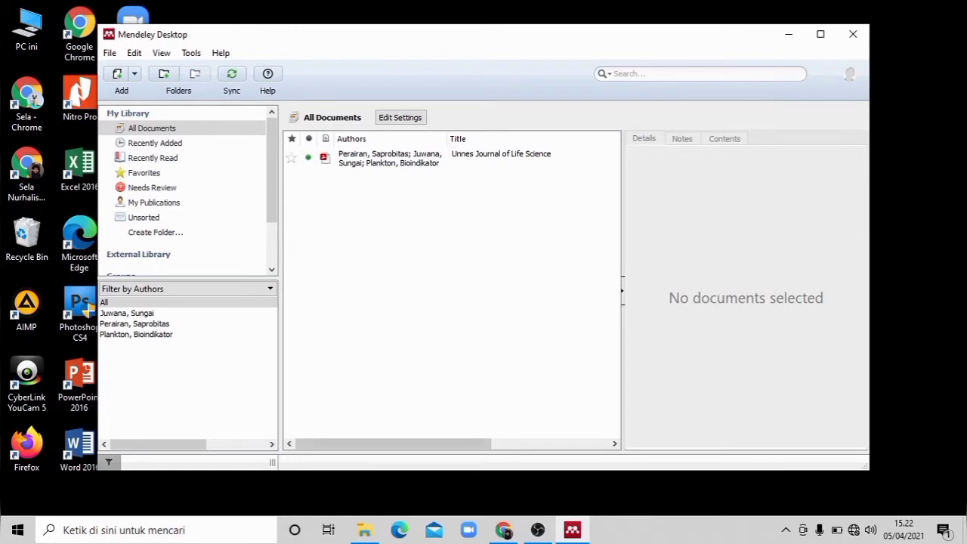
# Step: Look through the imported article's columns in the document list and show its details
pyautogui.click(616, 444)
pyautogui.click(290, 443)
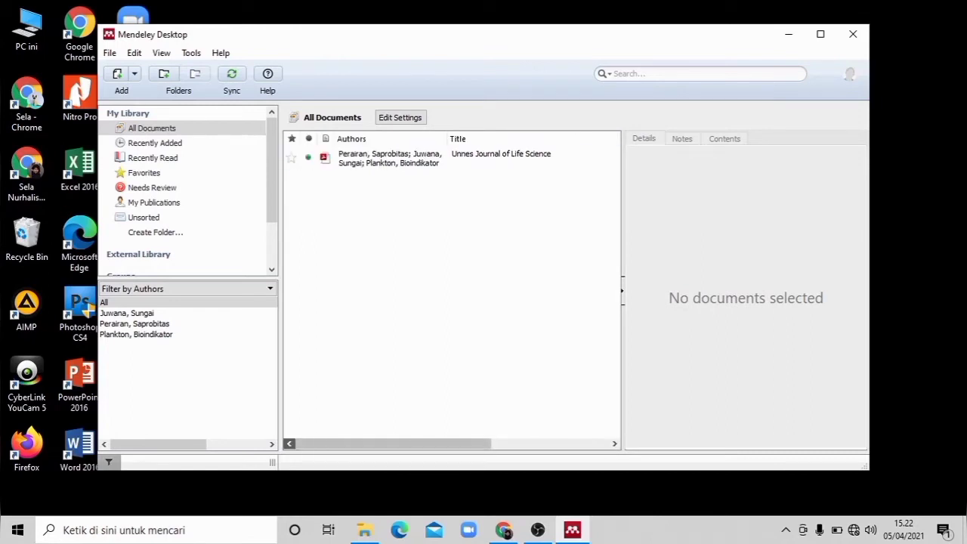
pyautogui.moveTo(430, 443); pyautogui.dragTo(547, 444)
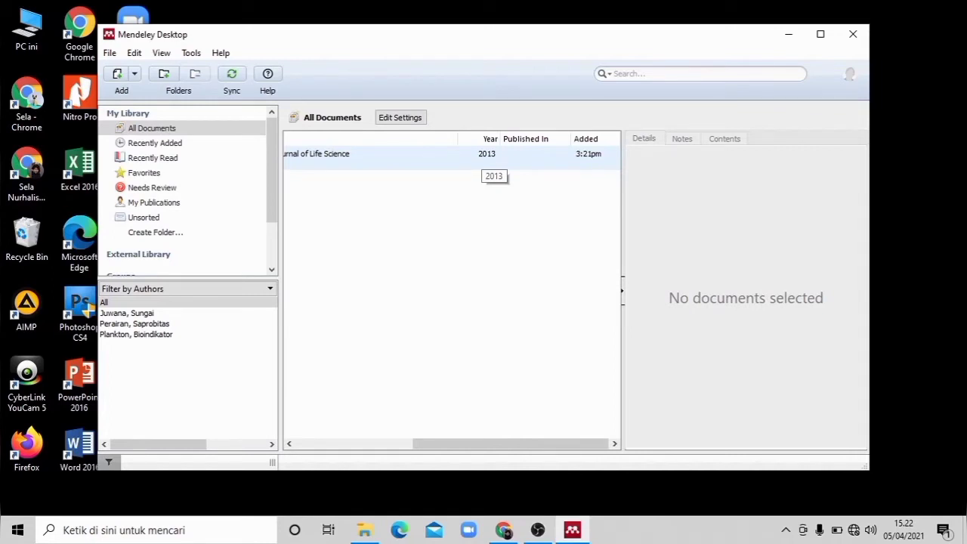
pyautogui.moveTo(491, 443); pyautogui.dragTo(373, 444)
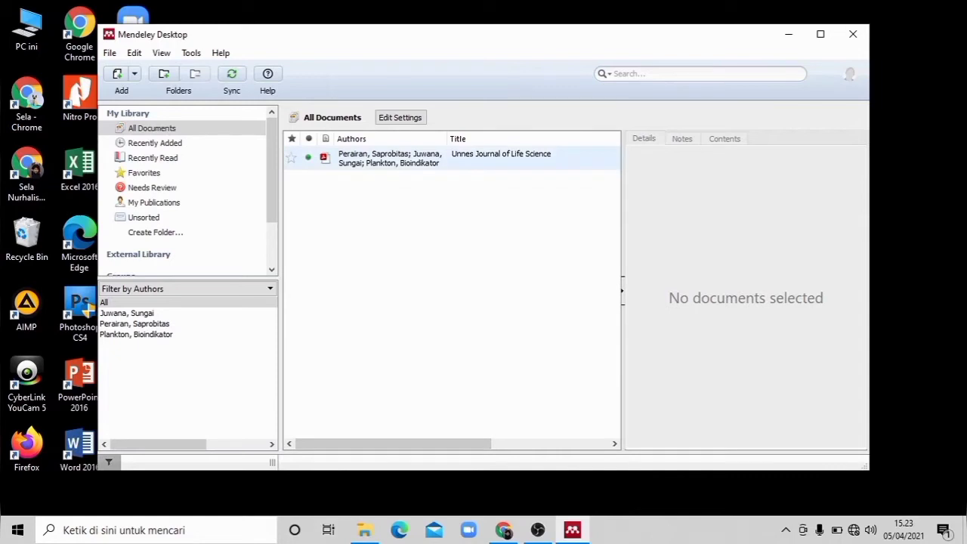
pyautogui.doubleClick(460, 157)
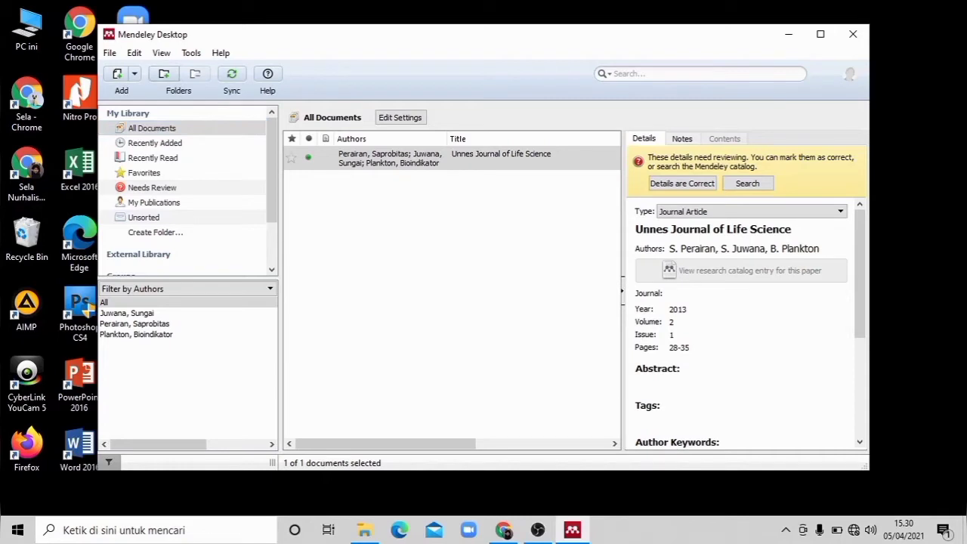
# Step: Import the Jurnal folder from the user's Documents folder into the library, with Also import from subfolders enabled
pyautogui.click(135, 74)
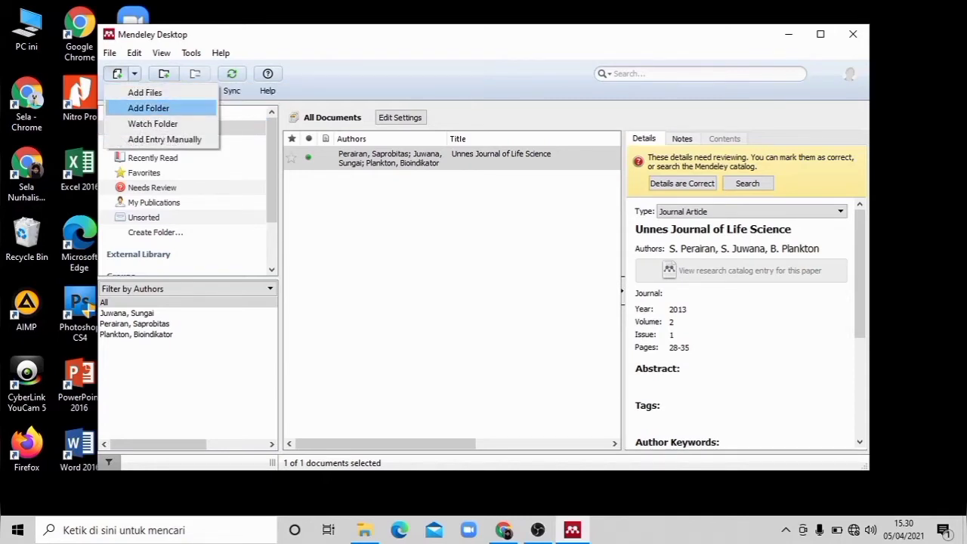
pyautogui.click(148, 108)
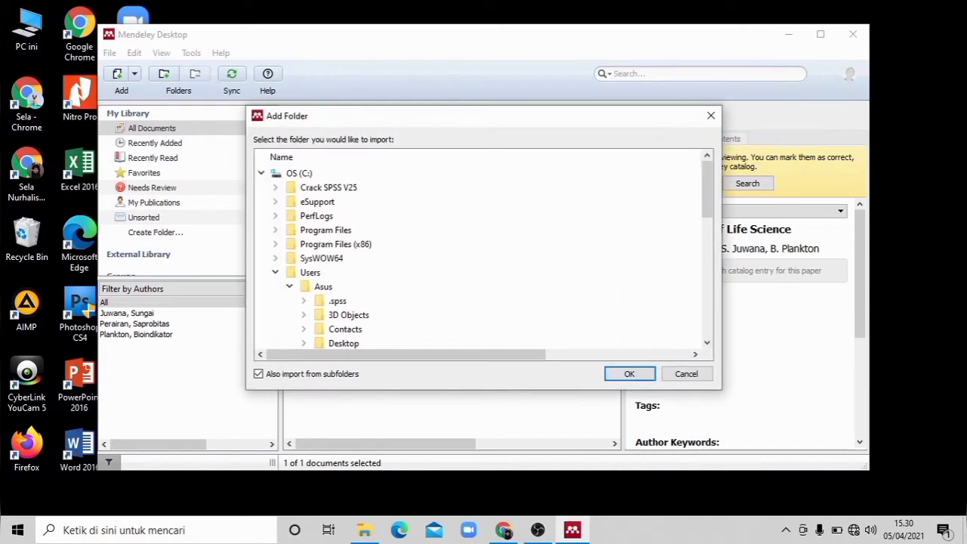
pyautogui.click(707, 343)
pyautogui.click(708, 343)
pyautogui.click(707, 343)
pyautogui.click(707, 343)
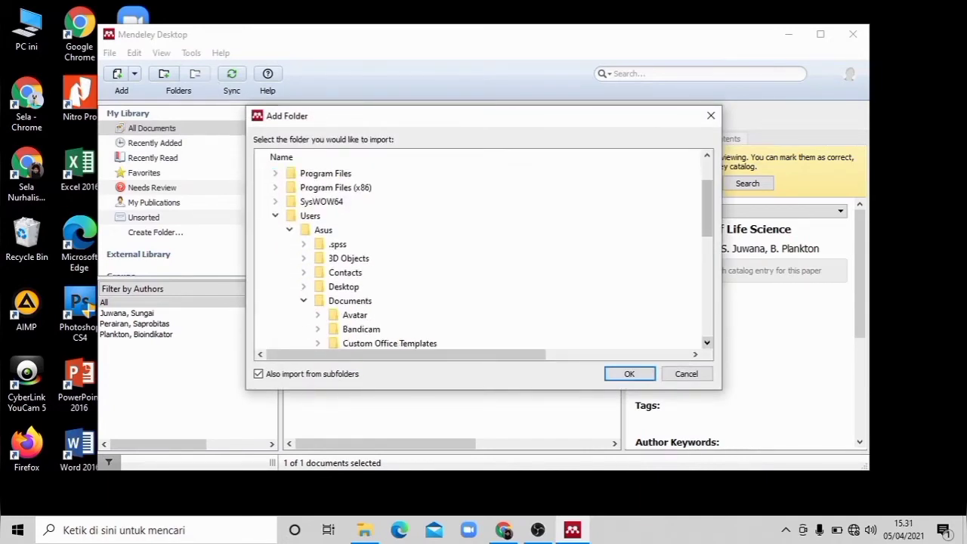
pyautogui.click(303, 301)
pyautogui.click(303, 300)
pyautogui.scroll(-2, 348, 329)
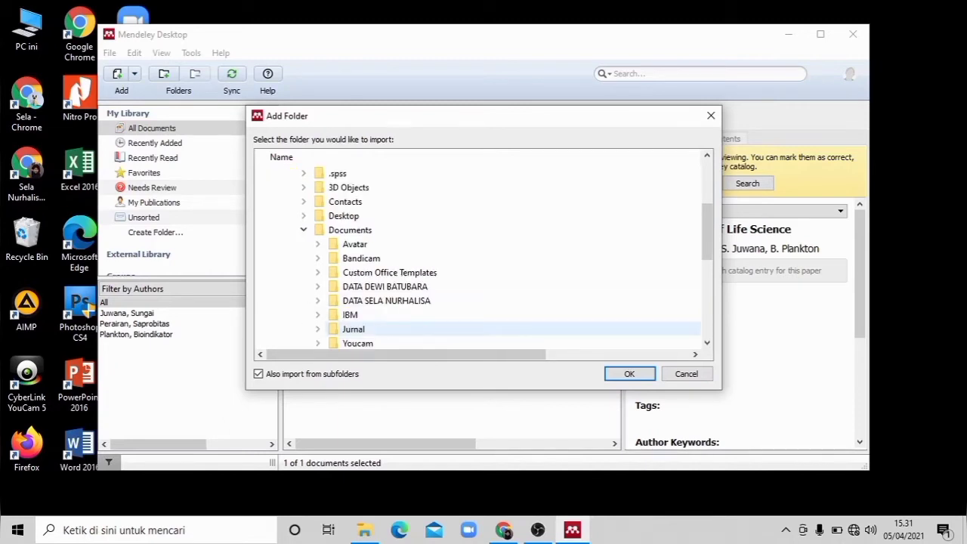
pyautogui.click(353, 330)
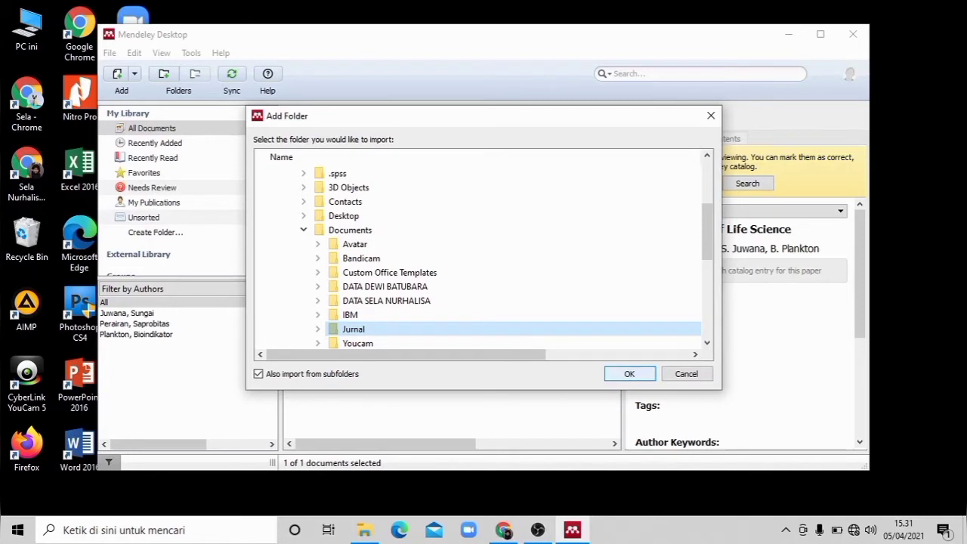
pyautogui.click(629, 373)
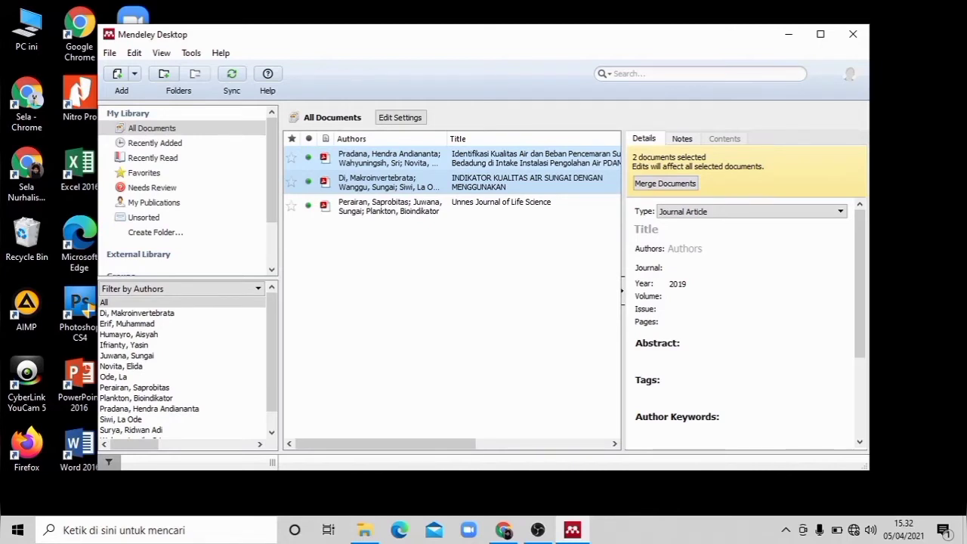
# Step: Open the Watch Folder options, select the Jurnal folder under Documents, and accept the dialog
pyautogui.click(134, 74)
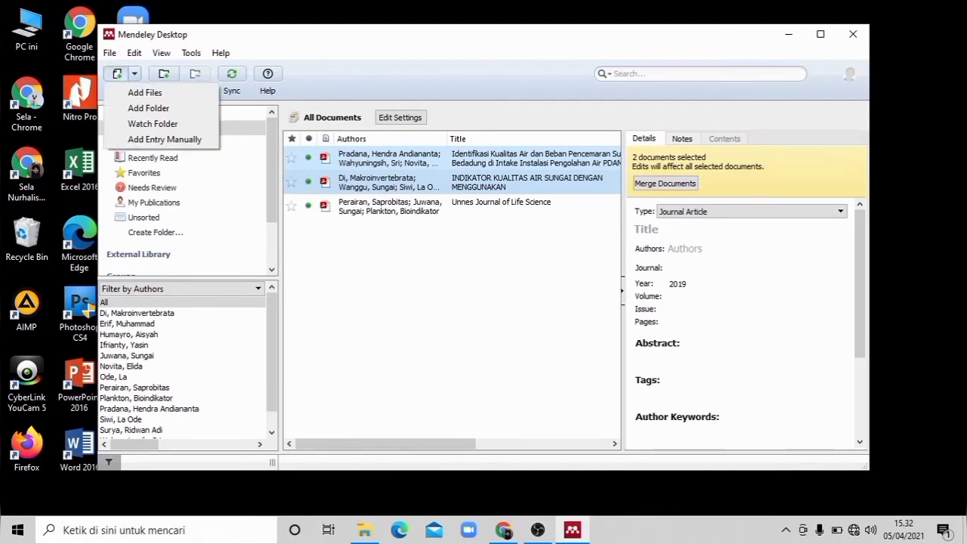
pyautogui.click(452, 318)
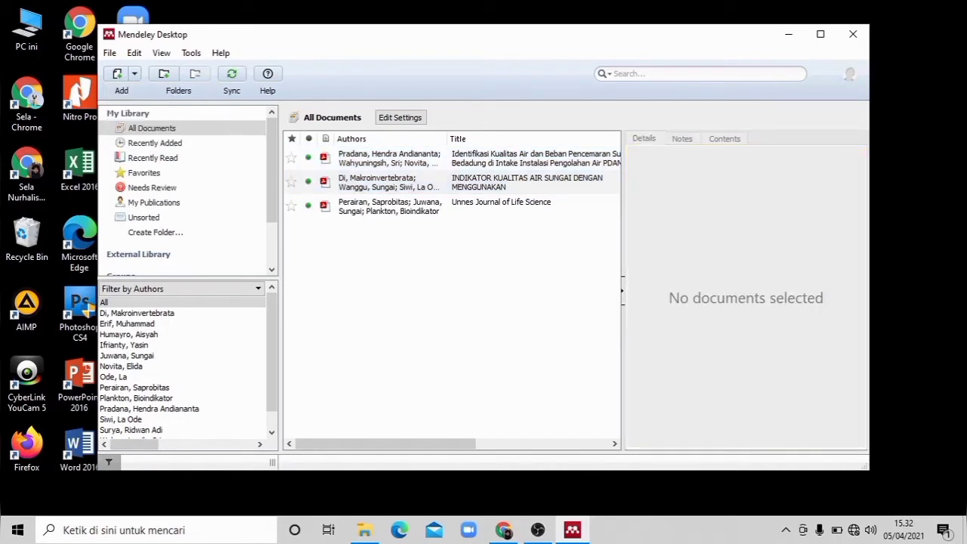
pyautogui.click(135, 74)
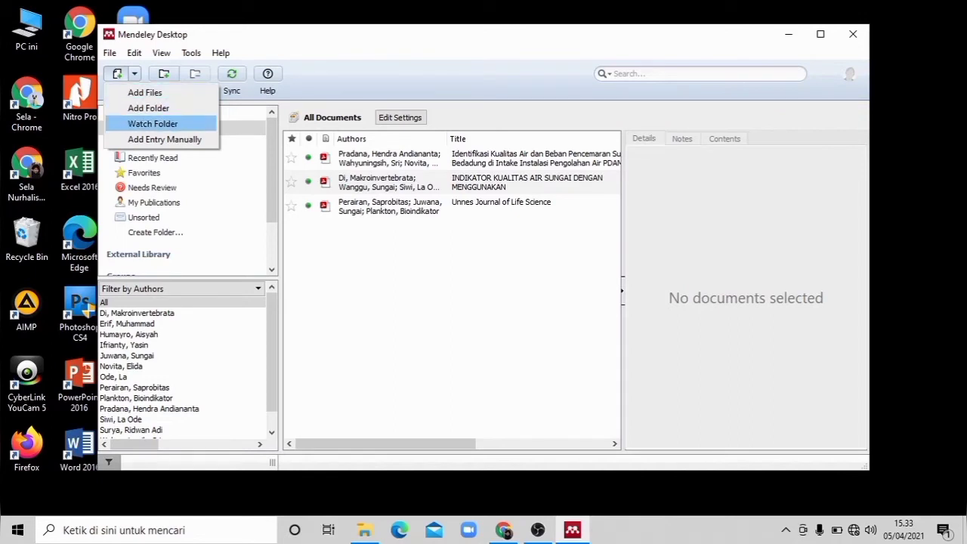
pyautogui.click(135, 73)
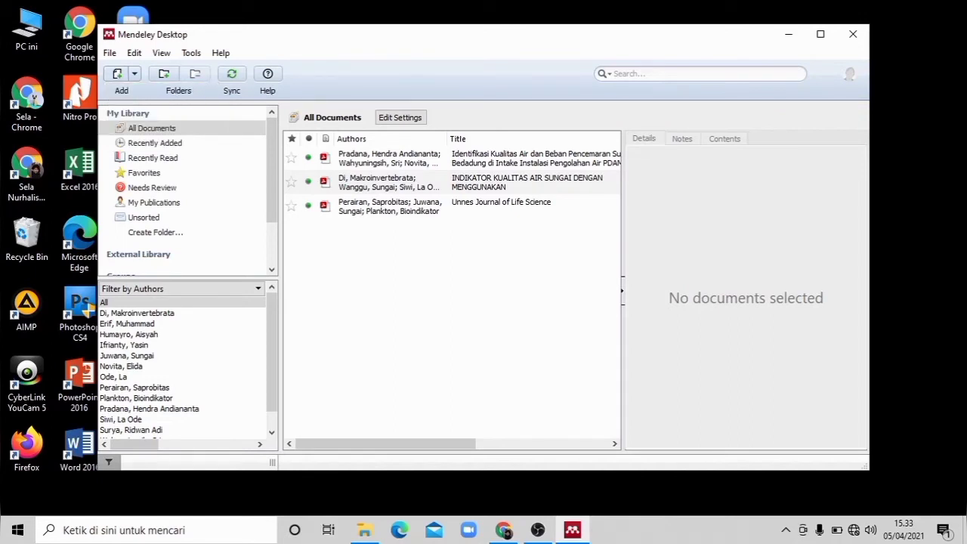
pyautogui.click(135, 74)
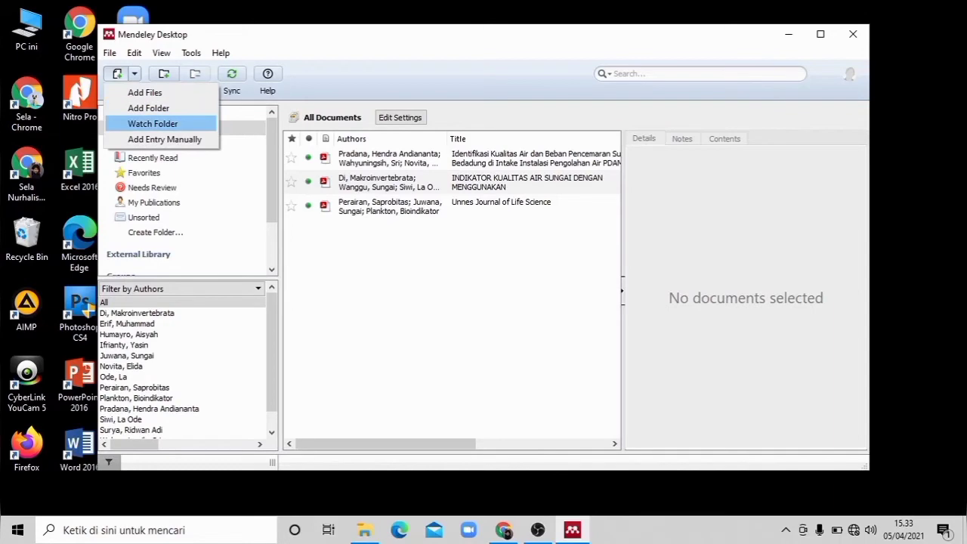
pyautogui.click(153, 123)
pyautogui.scroll(-4, 480, 260)
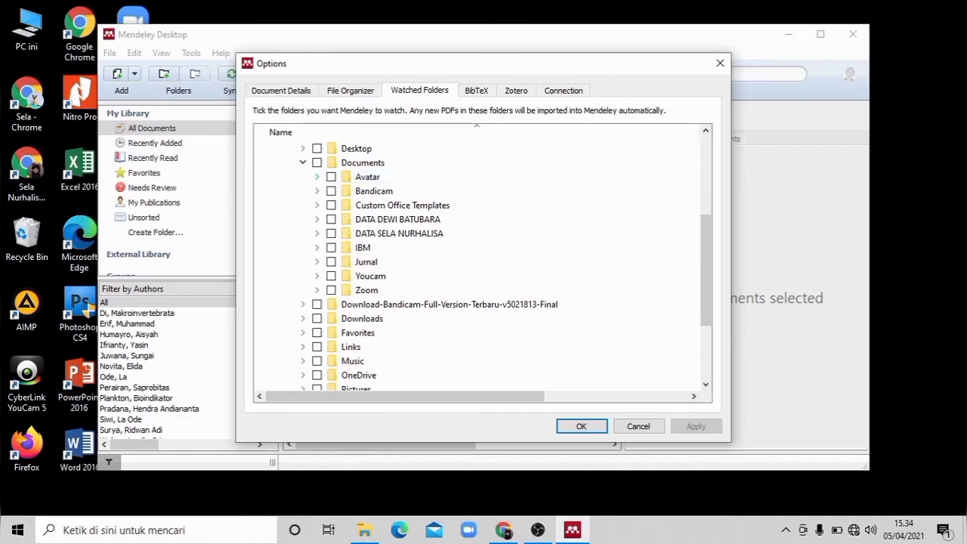
pyautogui.click(303, 149)
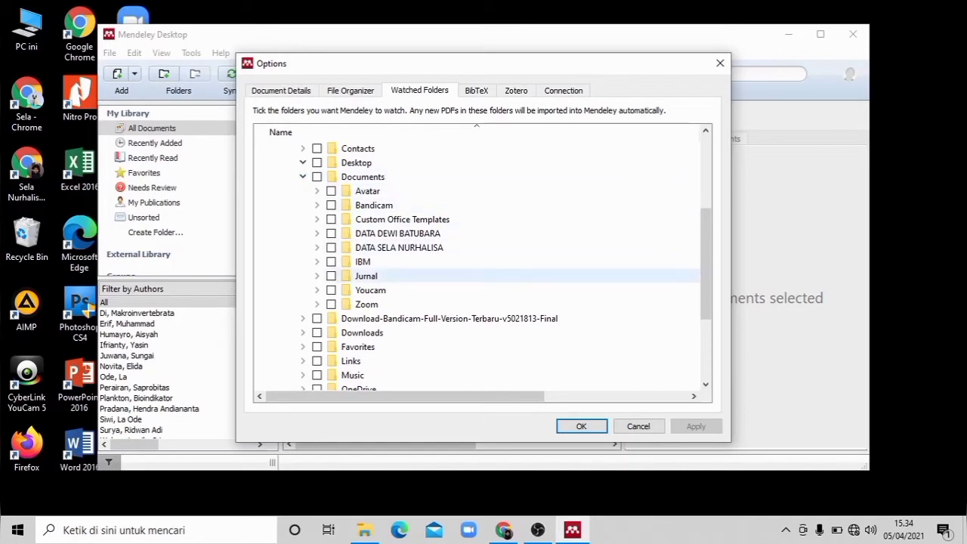
pyautogui.click(366, 275)
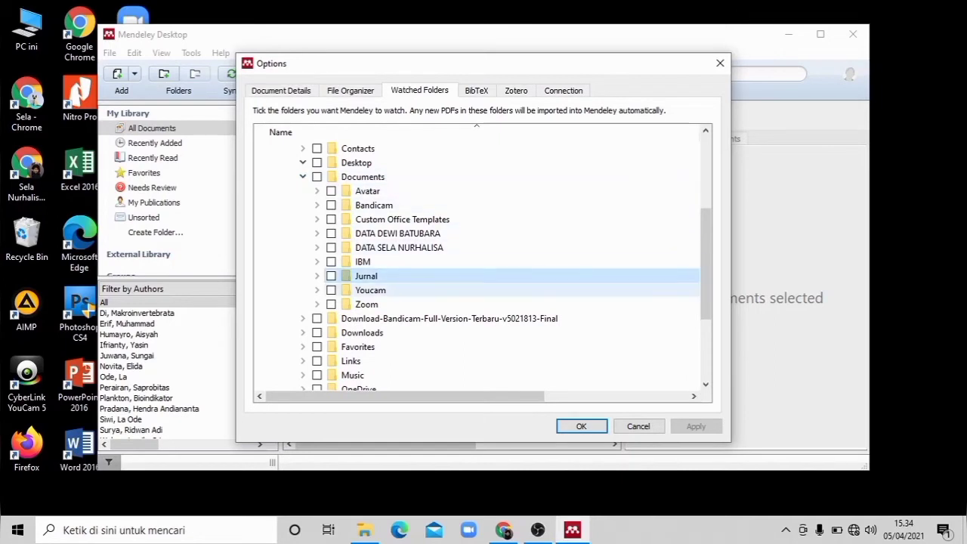
pyautogui.click(581, 426)
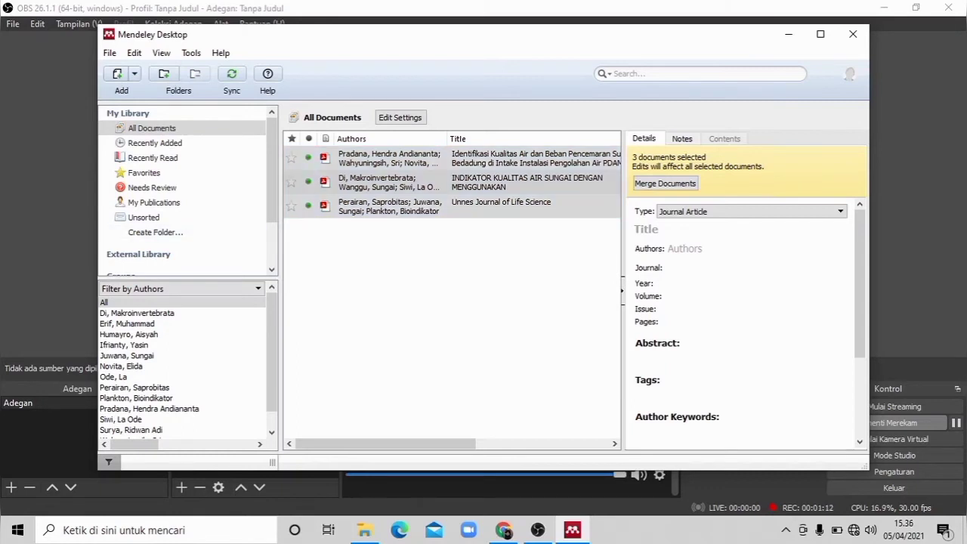
# Step: Start a manual library entry of type Journal Article and consult the Ecogreen article PDF open in Nitro Pro for its details
pyautogui.click(135, 74)
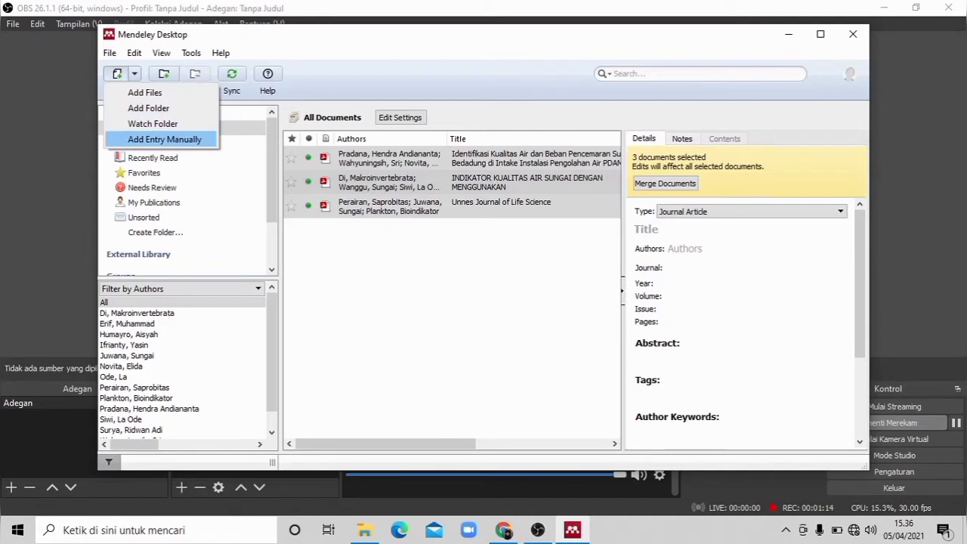
pyautogui.click(165, 139)
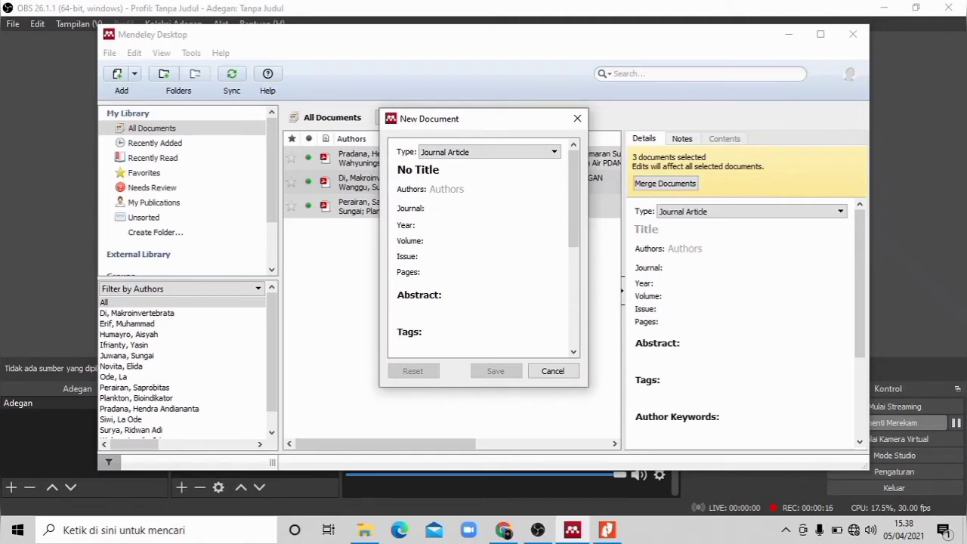
pyautogui.click(607, 529)
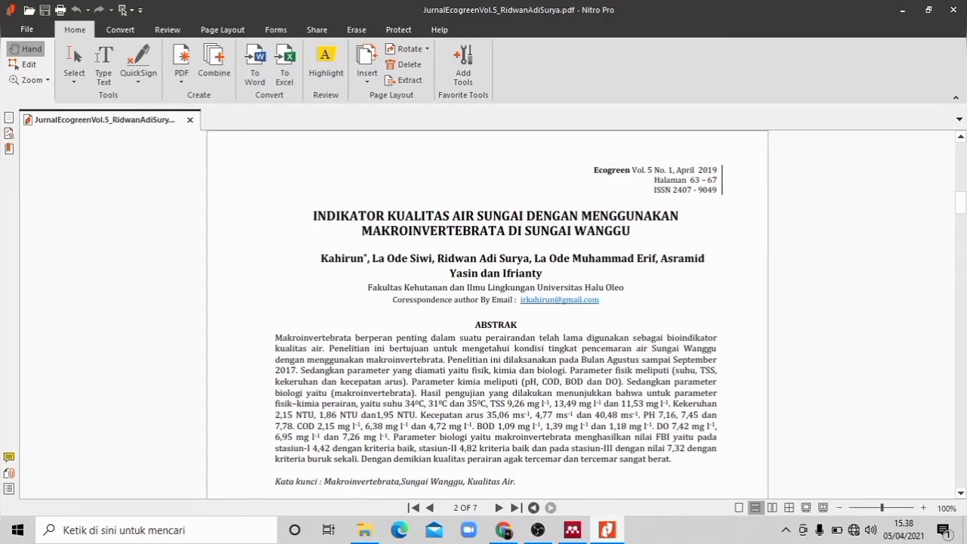
pyautogui.hotkey('alt', 'Tab')
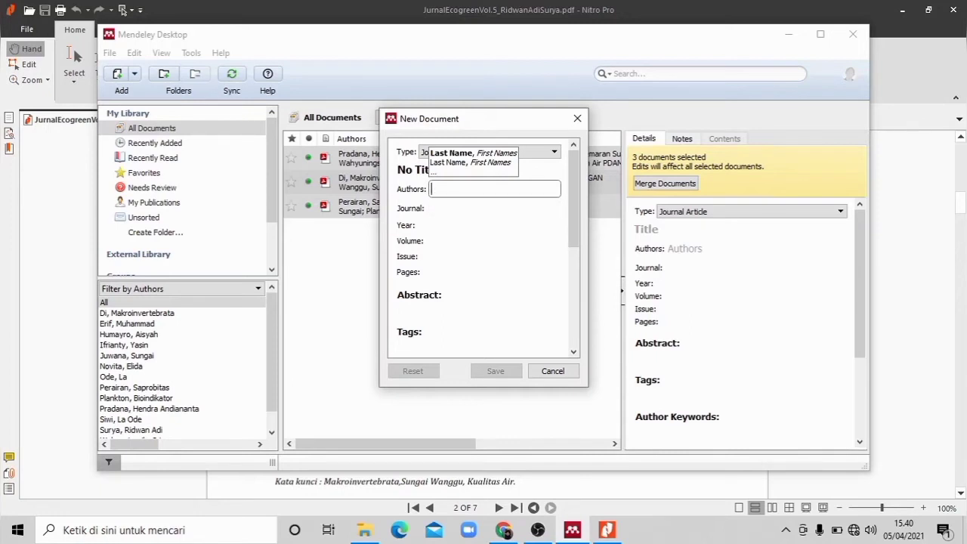
# Step: Copy the second author's name from the article PDF in Nitro Pro and paste it into the new Mendeley entry's Authors field
pyautogui.moveTo(608, 529)
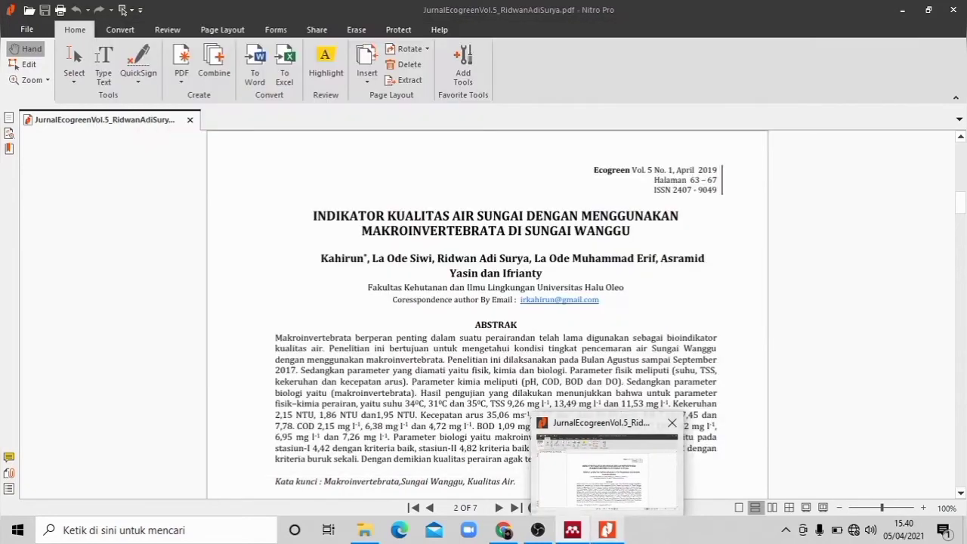
pyautogui.click(607, 529)
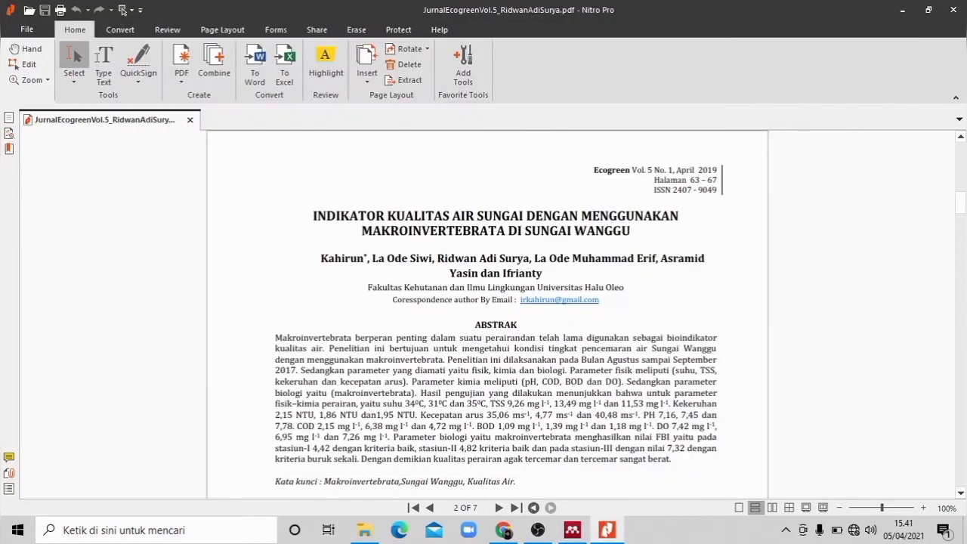
pyautogui.moveTo(385, 258); pyautogui.dragTo(432, 258)
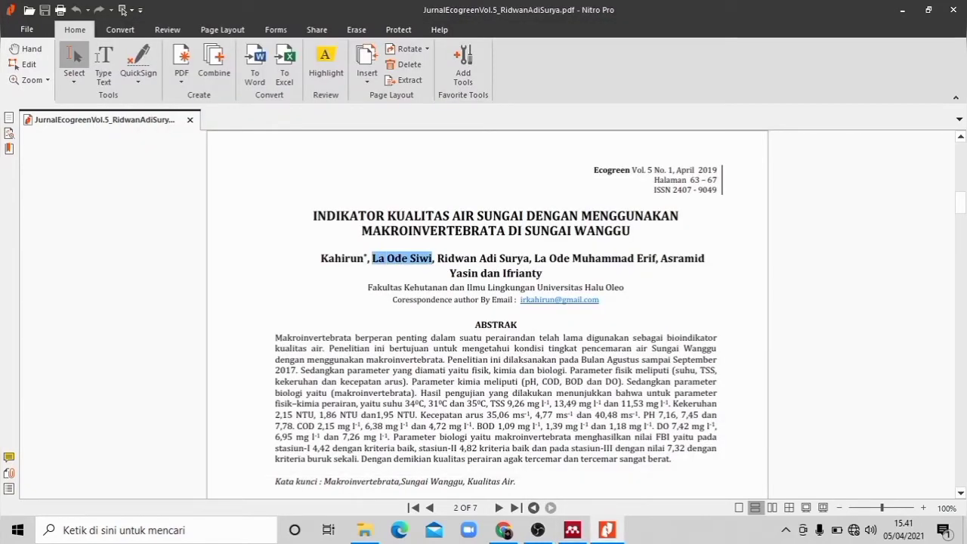
pyautogui.rightClick(431, 257)
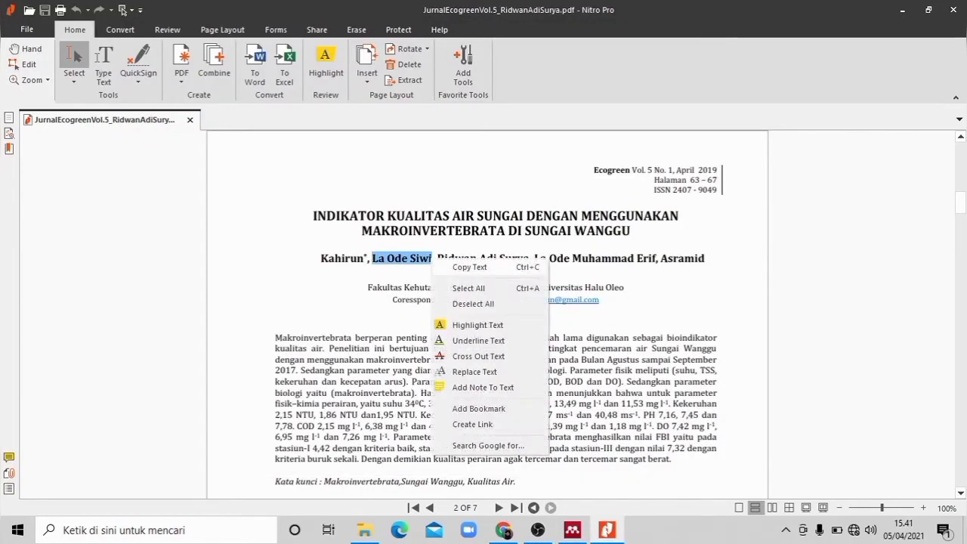
pyautogui.click(469, 268)
pyautogui.hotkey('alt', 'Tab')
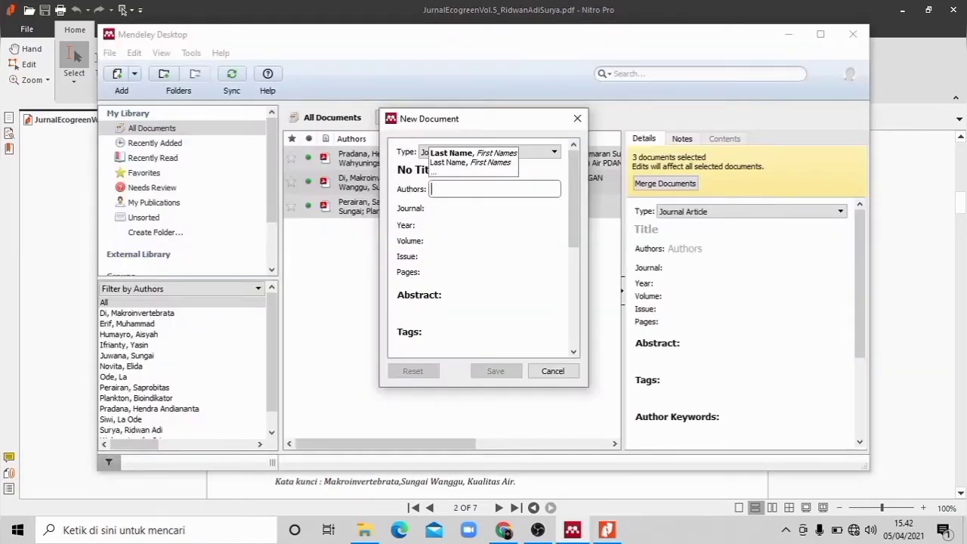
pyautogui.hotkey('ctrl', 'v')
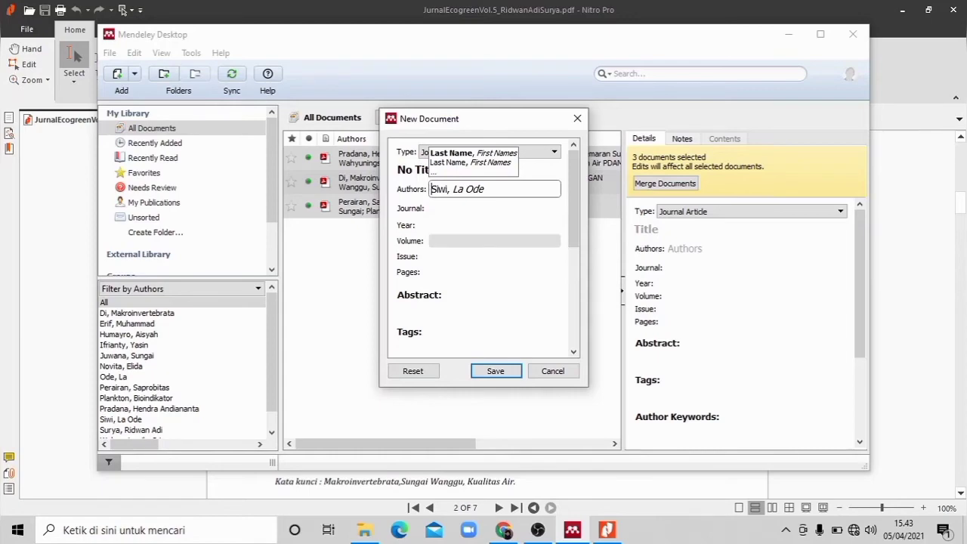
# Step: Copy the journal name Ecogreen from the article PDF in Nitro Pro and paste it into the new Mendeley entry's Journal field
pyautogui.hotkey('alt', 'Tab')
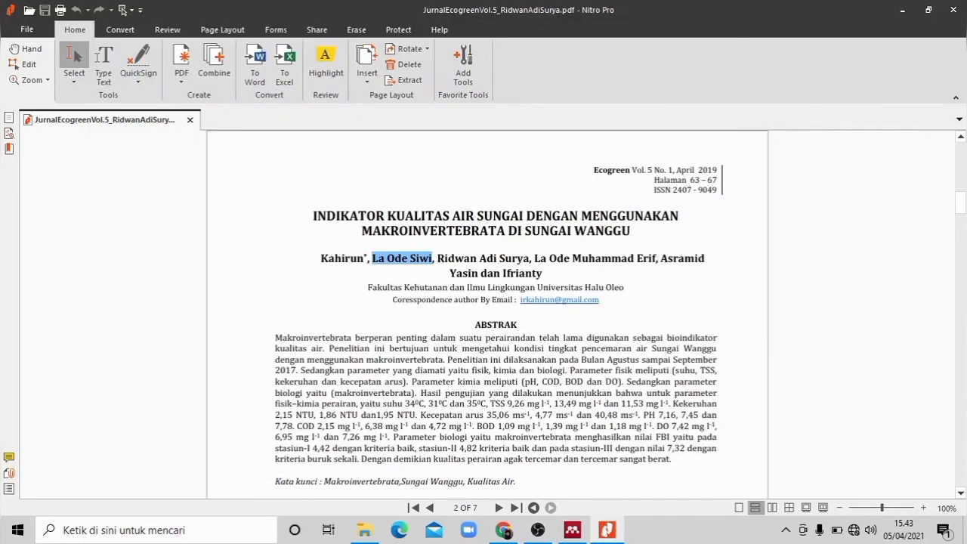
pyautogui.doubleClick(612, 170)
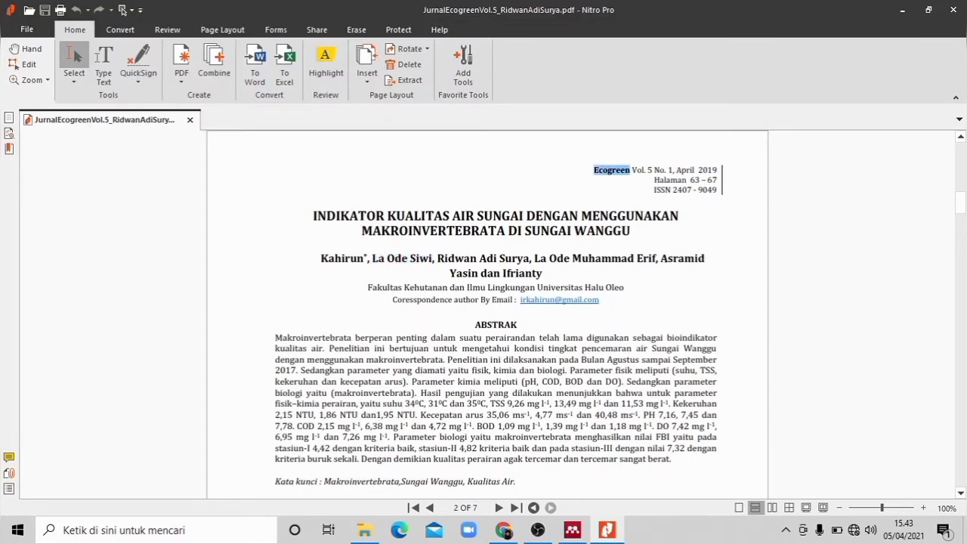
pyautogui.hotkey('alt', 'Tab')
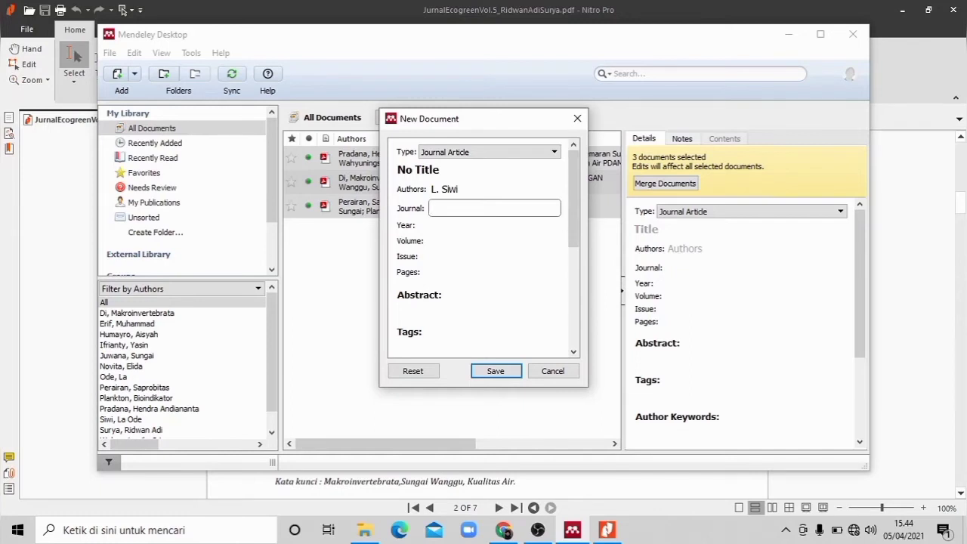
pyautogui.hotkey('ctrl', 'v')
pyautogui.press('Tab')
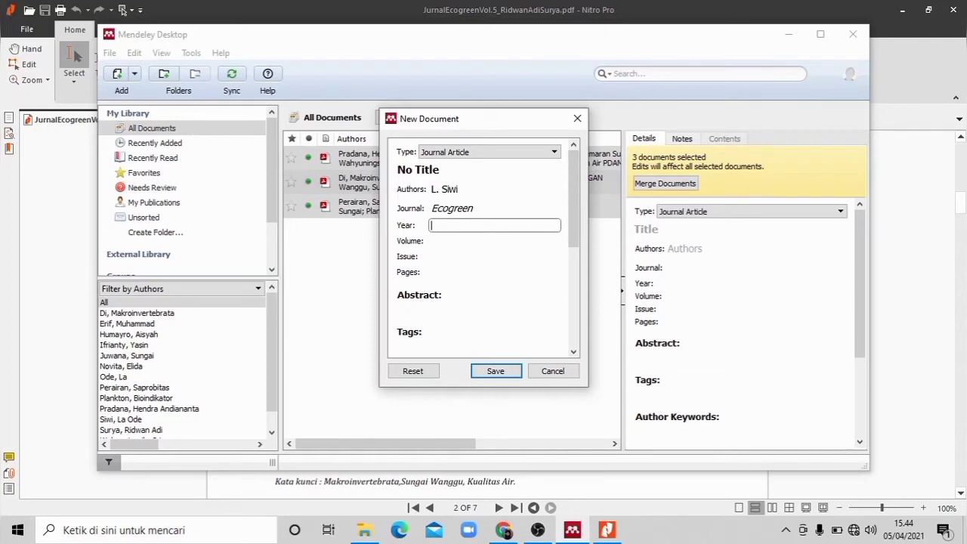
# Step: Set the new entry's year to 2019, volume to 5 and pages to 63-67, and save it to the library
pyautogui.click(607, 531)
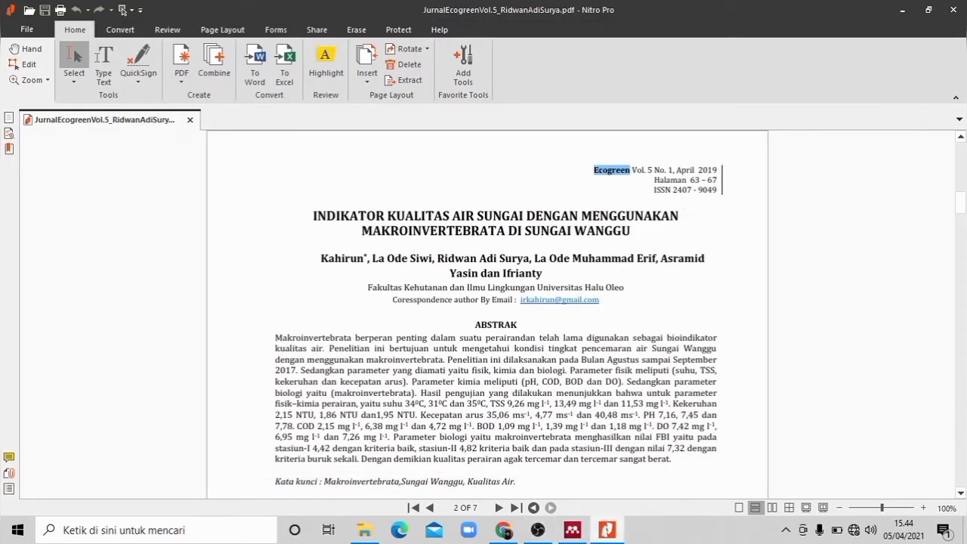
pyautogui.click(572, 530)
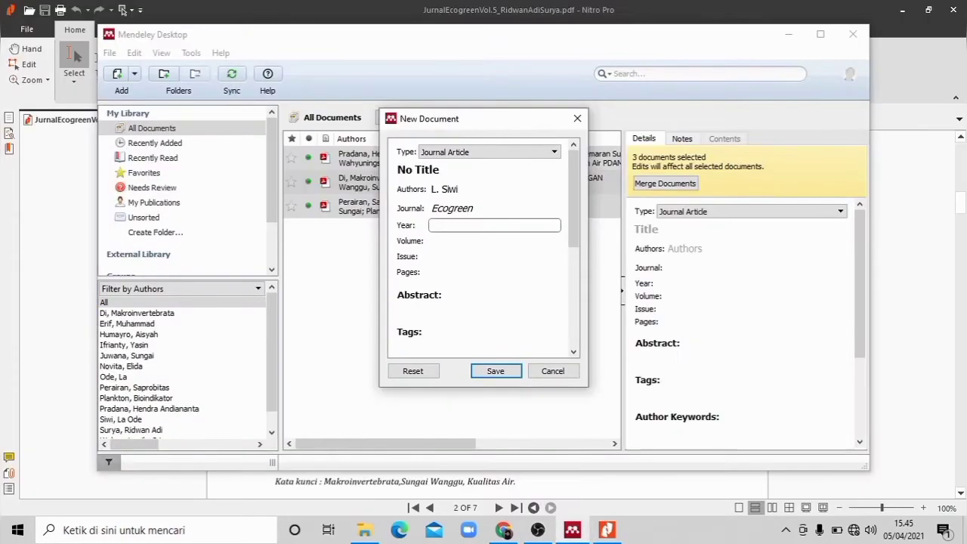
pyautogui.write('2019')
pyautogui.press('Tab')
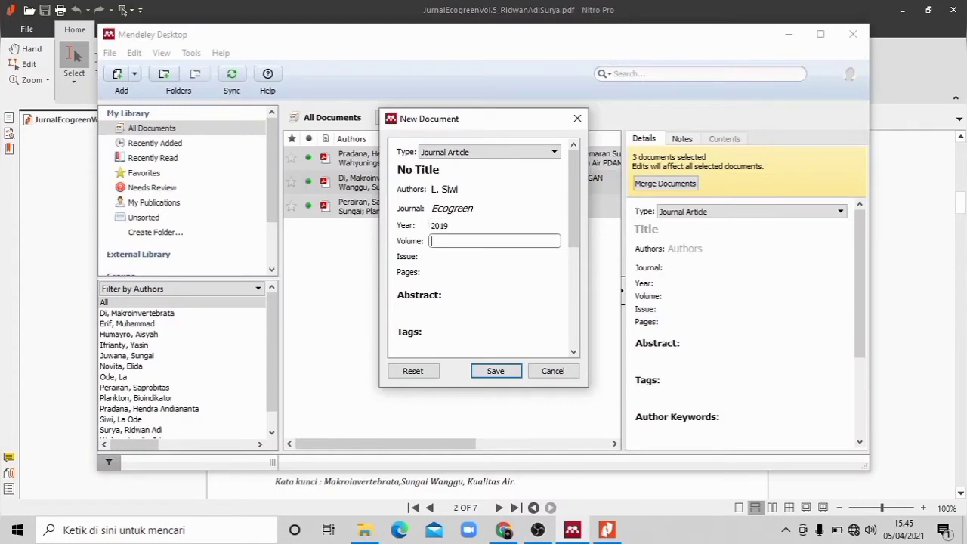
pyautogui.write('5')
pyautogui.click(494, 272)
pyautogui.write('63')
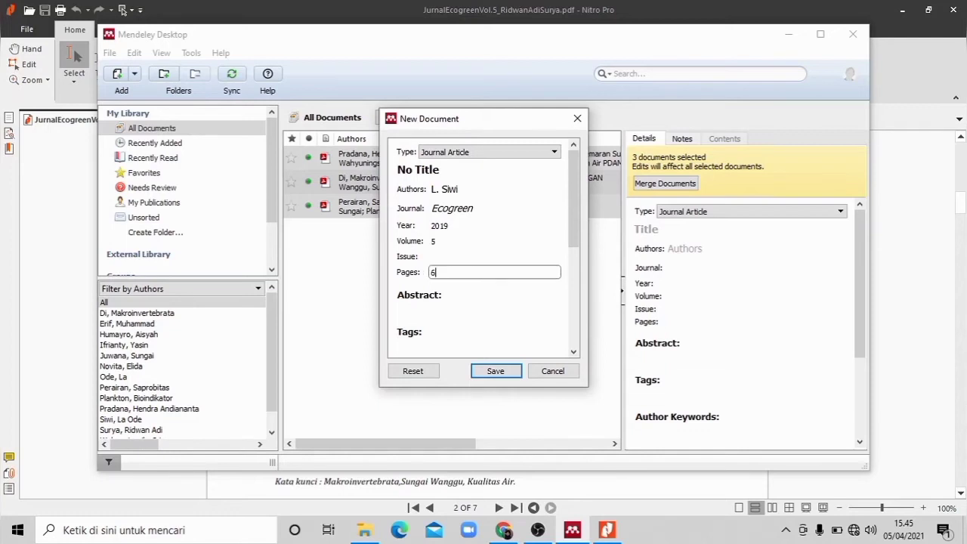
pyautogui.write('-67')
pyautogui.click(496, 371)
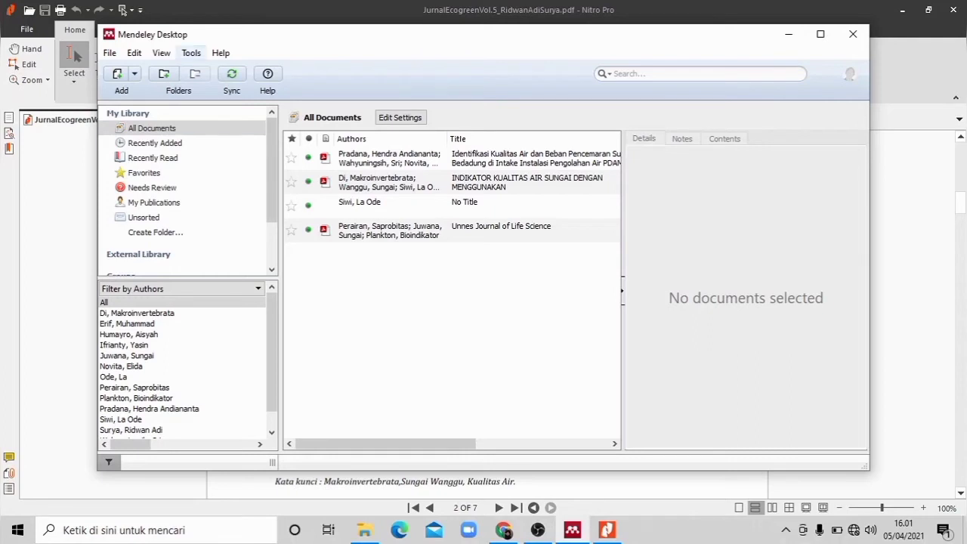
# Step: Check the library for duplicate documents and search all documents for "makrozoo"
pyautogui.click(191, 53)
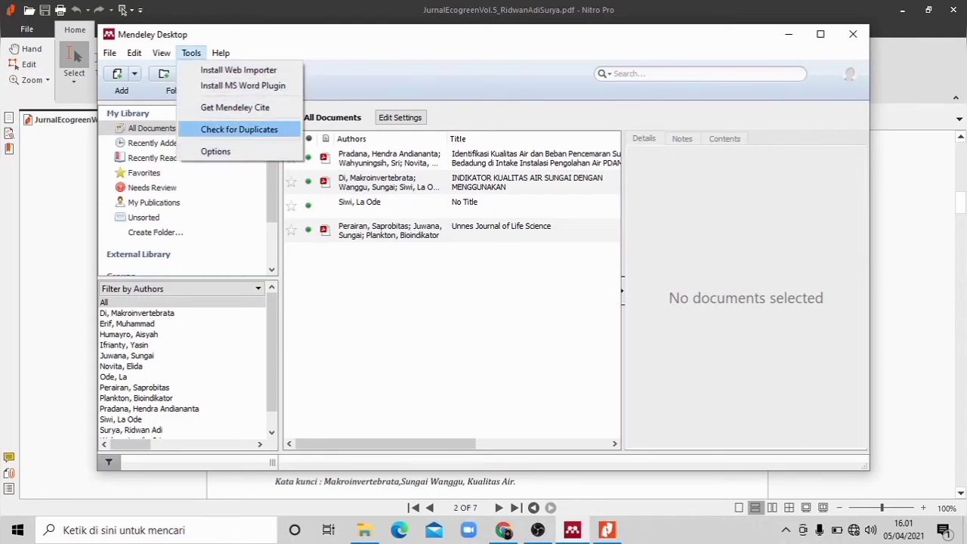
pyautogui.press('Return')
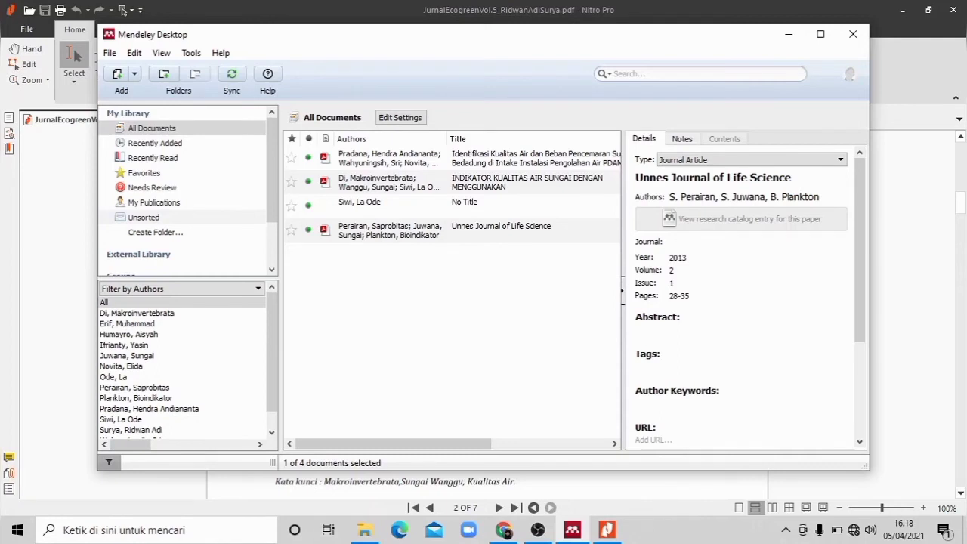
pyautogui.click(650, 73)
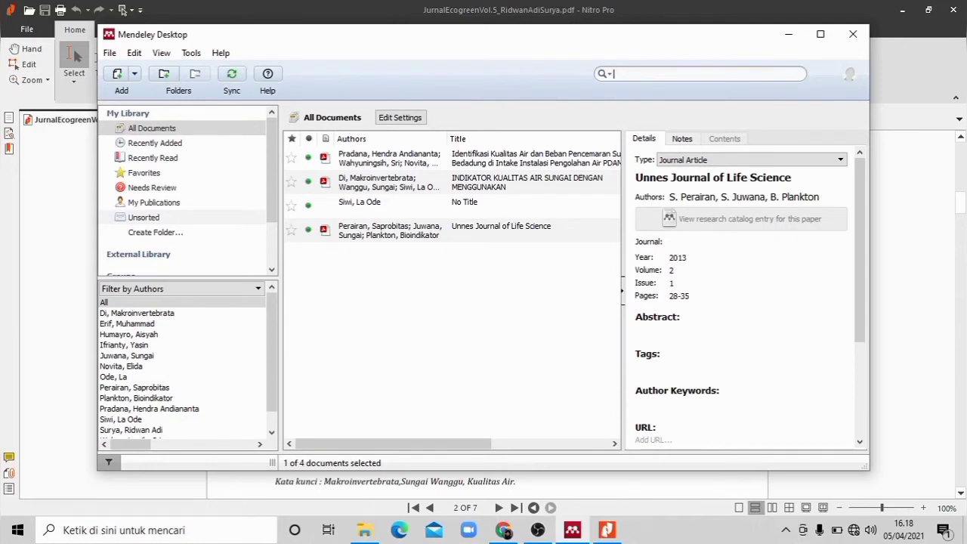
pyautogui.write('makro')
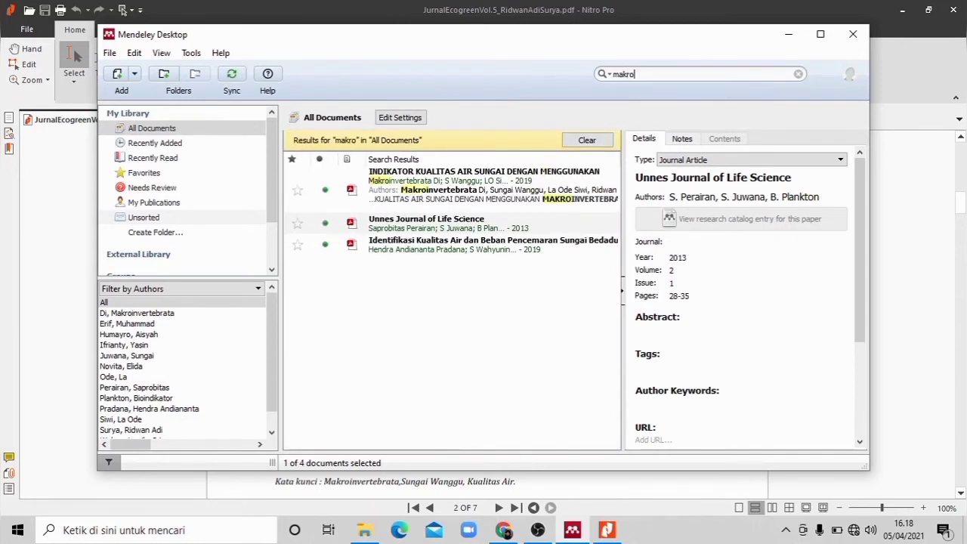
pyautogui.write('zoo')
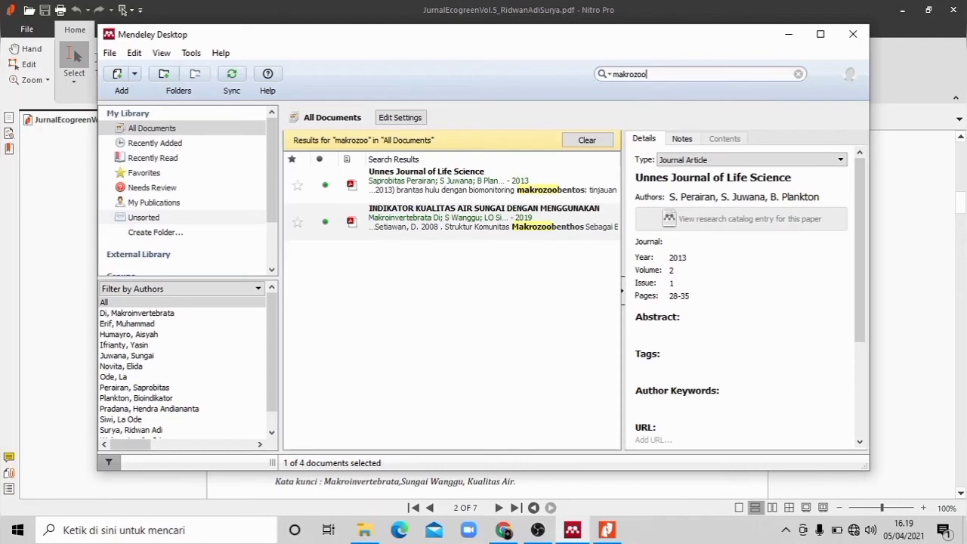
# Step: Open the article INDIKATOR KUALITAS AIR SUNGAI DENGAN MENGGUNAKAN and highlight the first two sentences of its Pendahuluan section
pyautogui.doubleClick(484, 218)
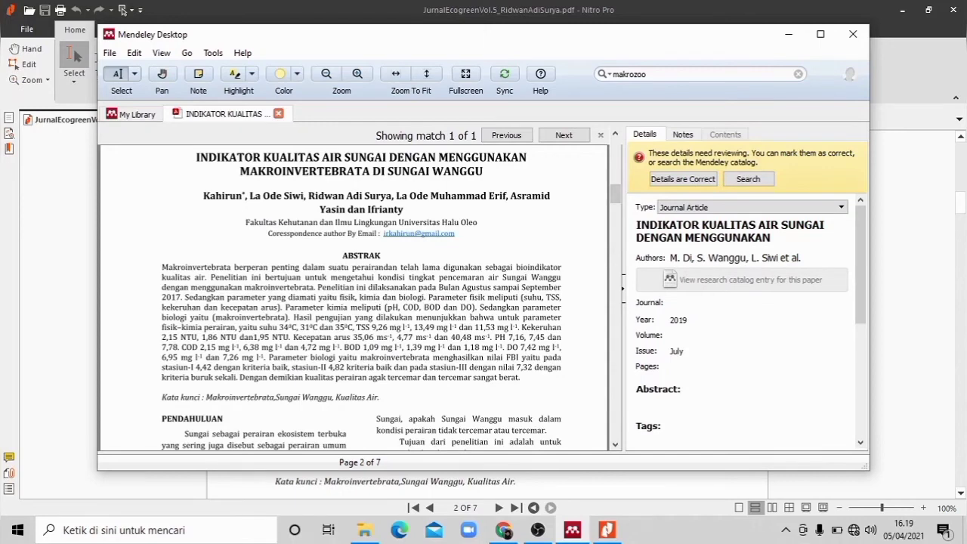
pyautogui.scroll(-4, 392, 298)
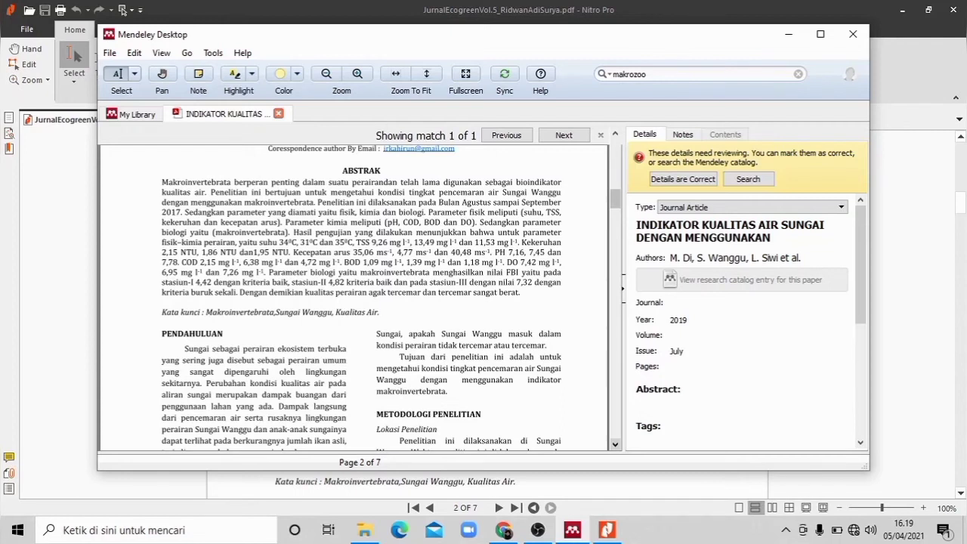
pyautogui.scroll(-1, 362, 299)
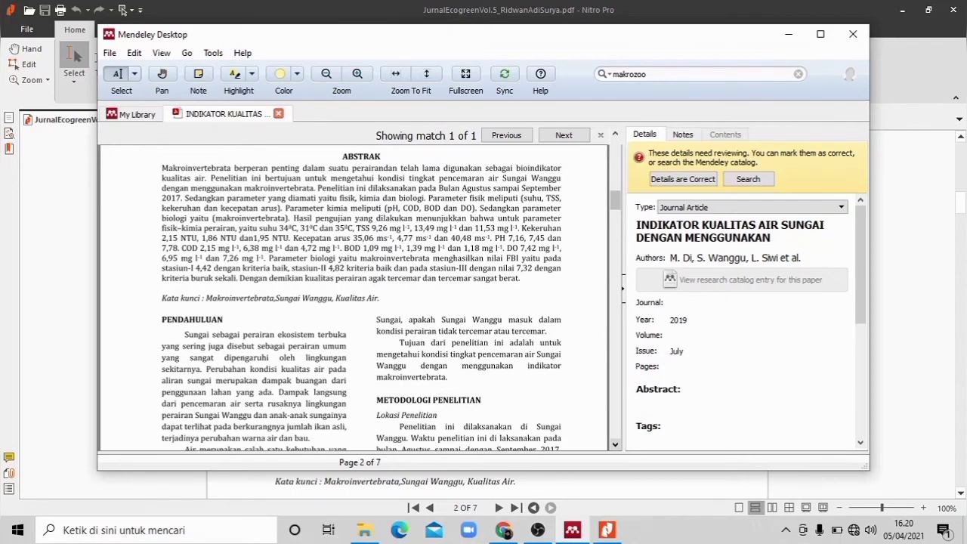
pyautogui.scroll(-1, 361, 298)
pyautogui.scroll(-1, 362, 298)
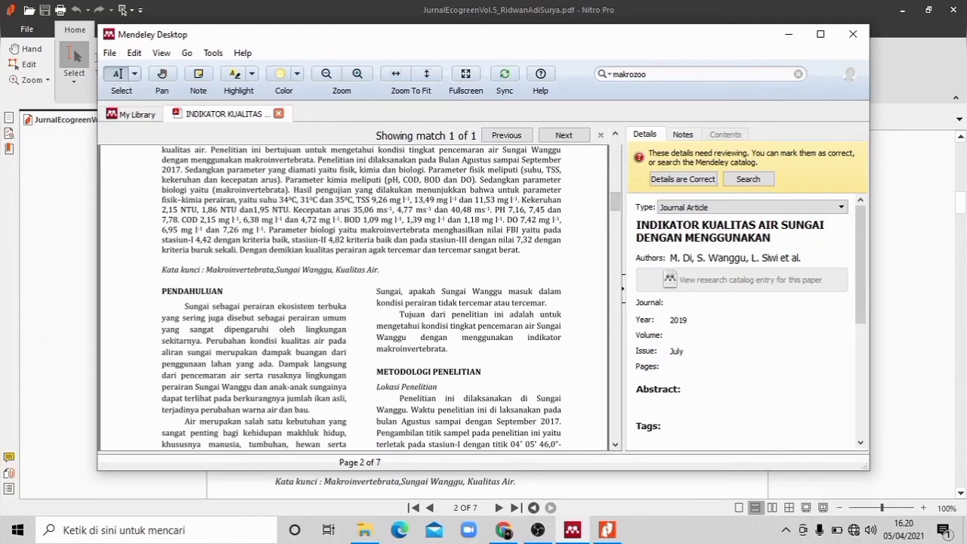
pyautogui.moveTo(184, 307); pyautogui.dragTo(278, 365)
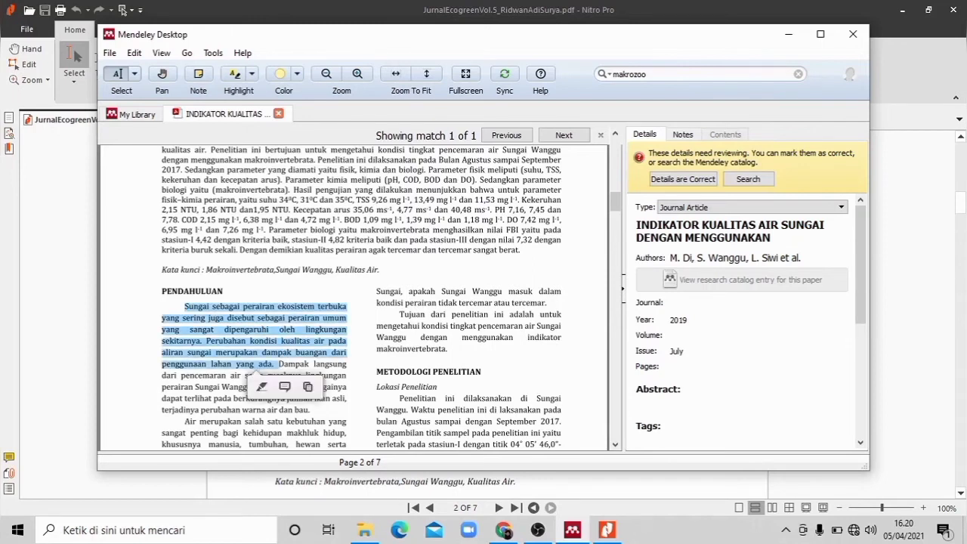
pyautogui.rightClick(280, 369)
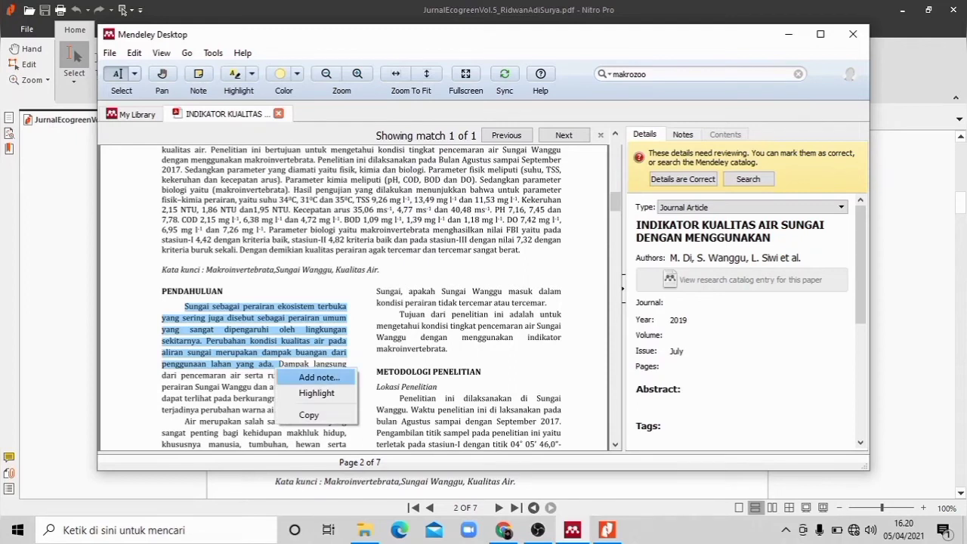
pyautogui.click(315, 392)
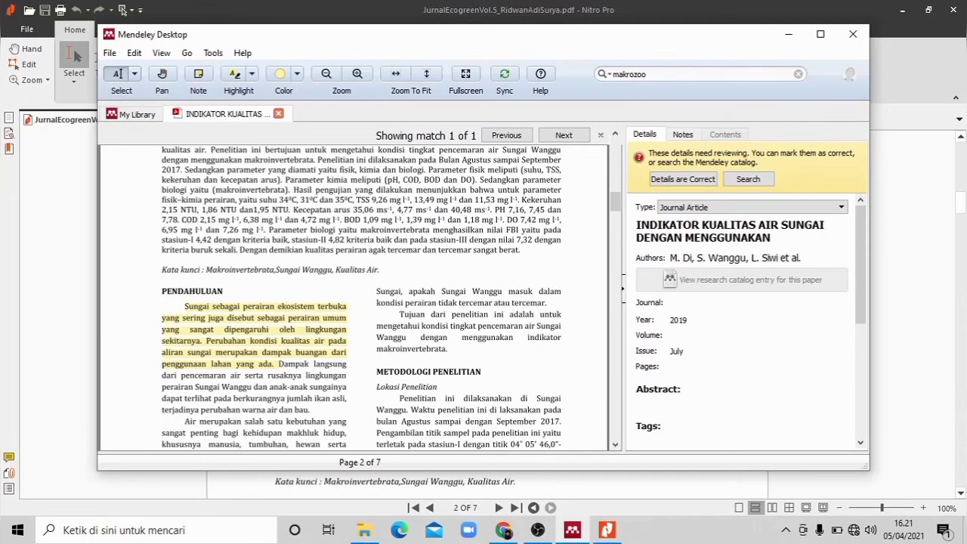
# Step: Attach the note "paragraf ini adalah kalimat penting dalam metode penelitian" to the Lokasi Penelitian paragraph and close the search match bar
pyautogui.scroll(-5, 361, 299)
pyautogui.moveTo(399, 228); pyautogui.dragTo(452, 310)
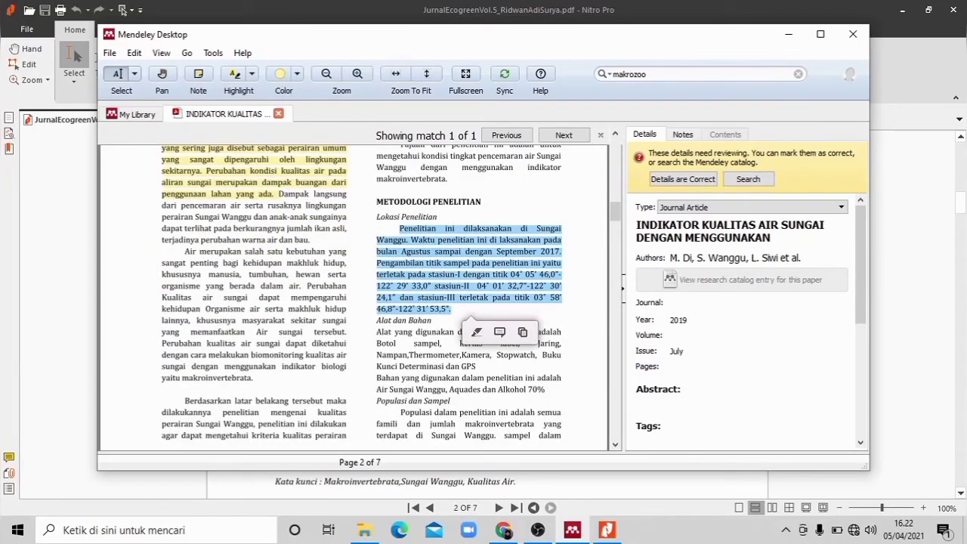
pyautogui.rightClick(452, 317)
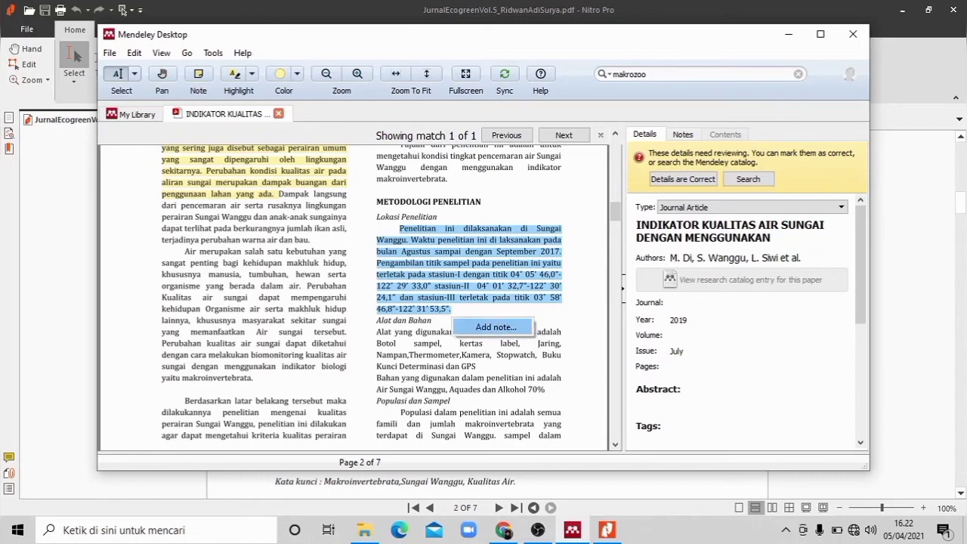
pyautogui.click(496, 327)
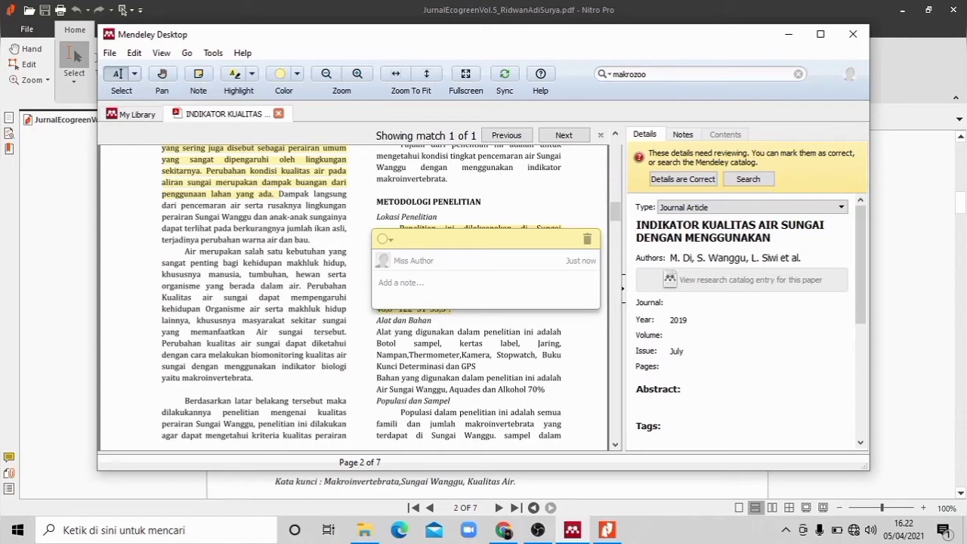
pyautogui.write('paragraf ini adalah kalimat penting d')
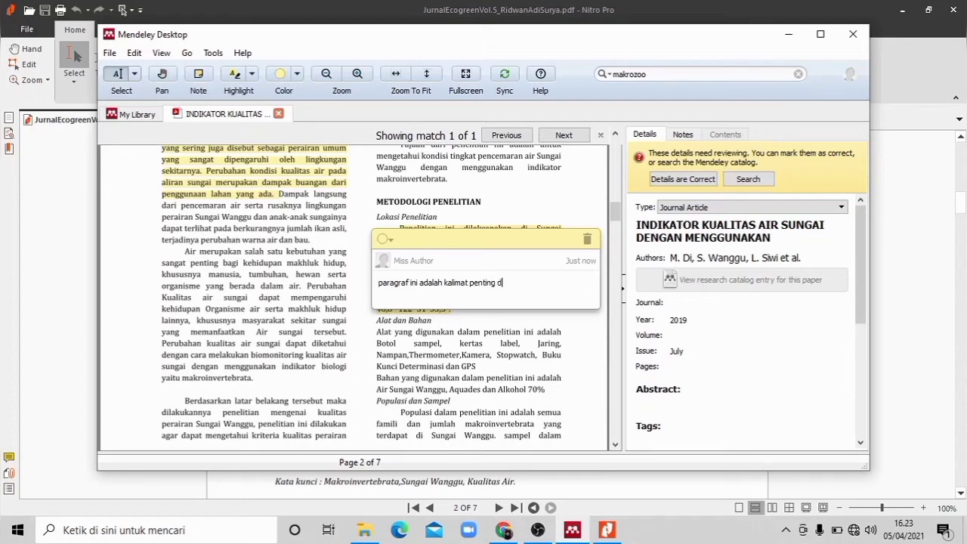
pyautogui.write('alam metode penelitian')
pyautogui.click(601, 136)
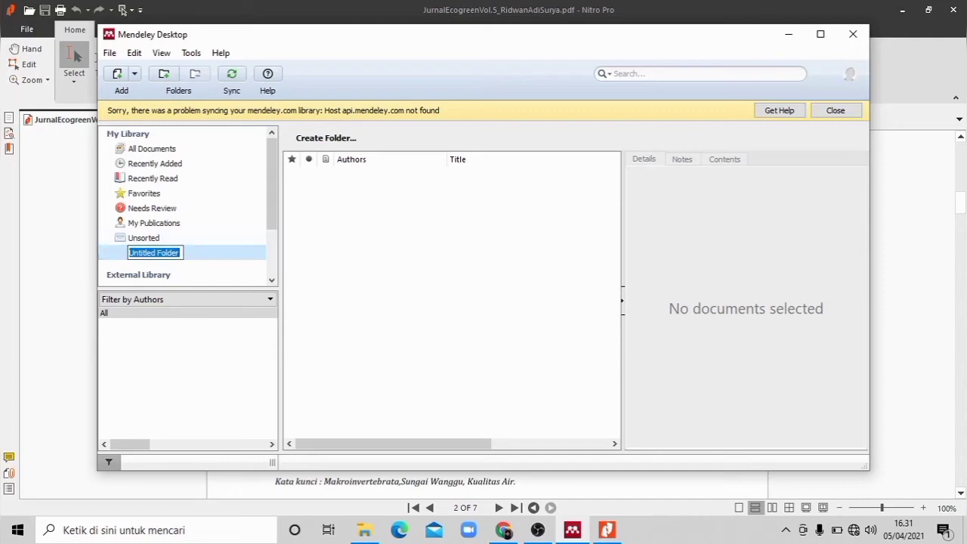
# Step: Name the new library folder Makrozoo and create another folder named Plankton
pyautogui.press('BackSpace')
pyautogui.write('Makrozz')
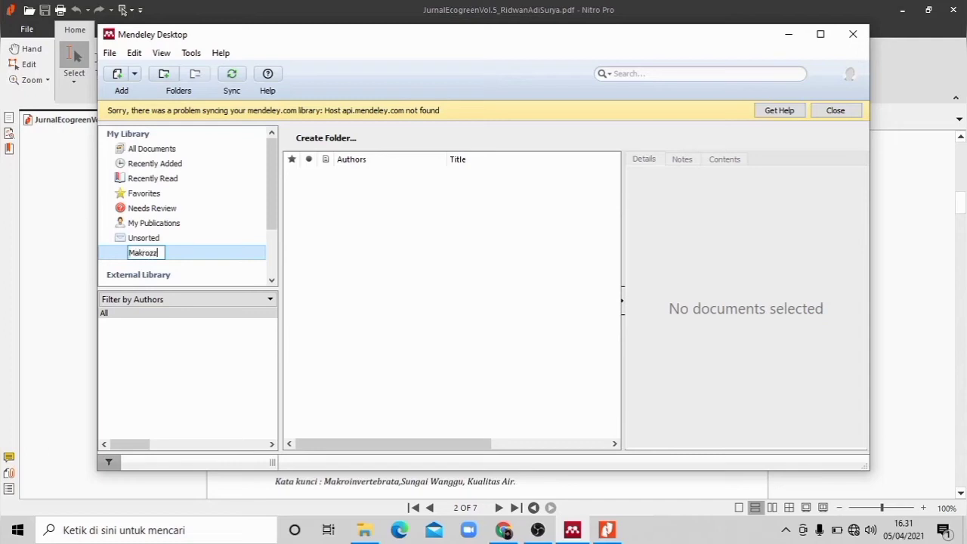
pyautogui.write('o')
pyautogui.press('Return')
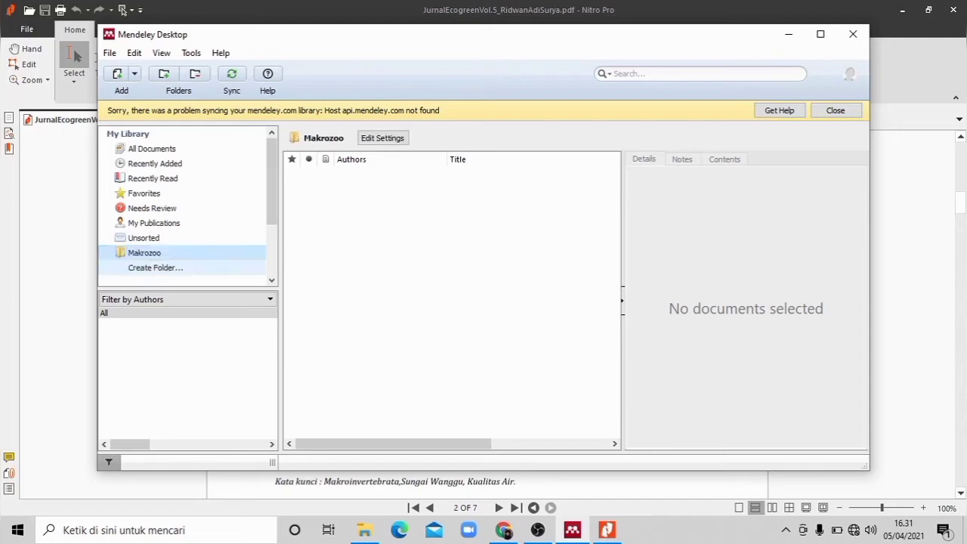
pyautogui.click(156, 269)
pyautogui.press('BackSpace')
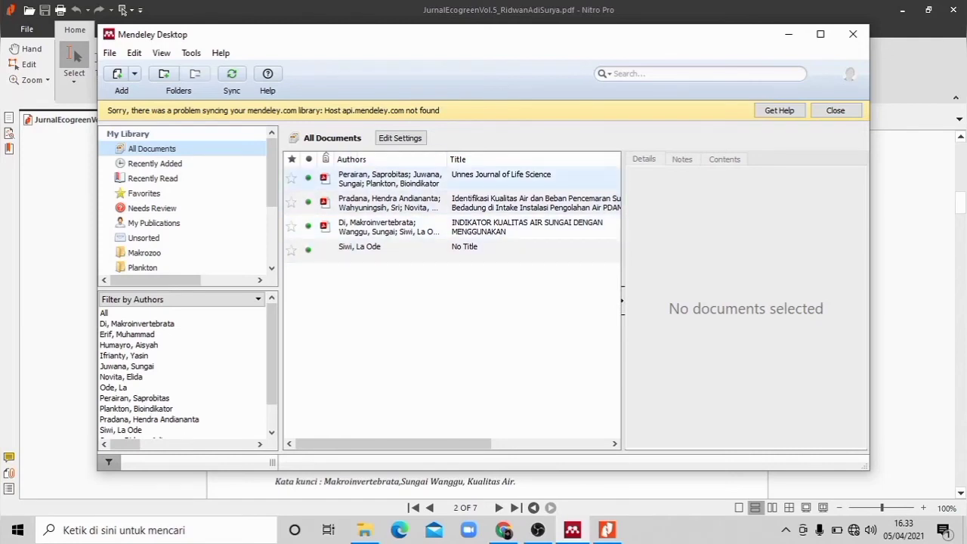
# Step: Add the document Unnes Journal of Life Science to the Makrozoo folder
pyautogui.click(357, 176)
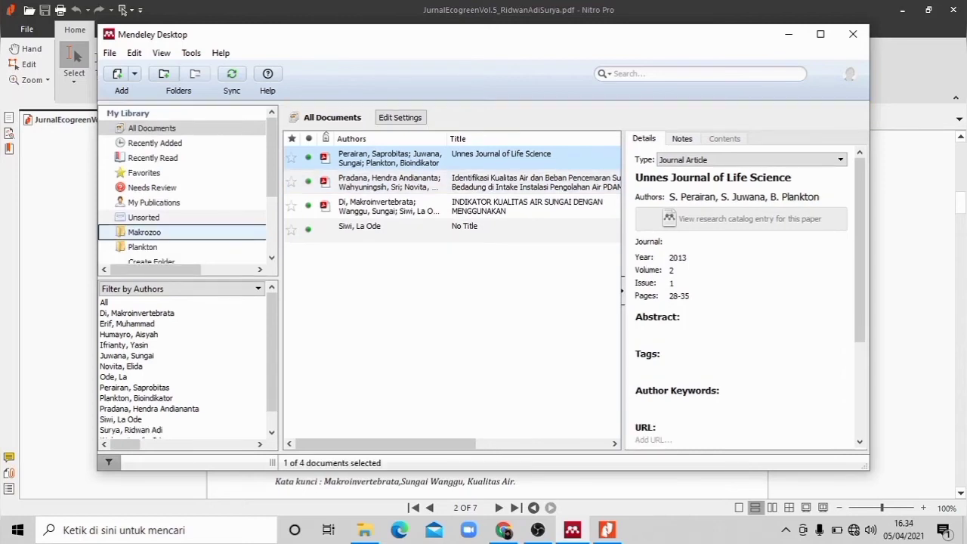
pyautogui.moveTo(151, 232); pyautogui.dragTo(151, 225)
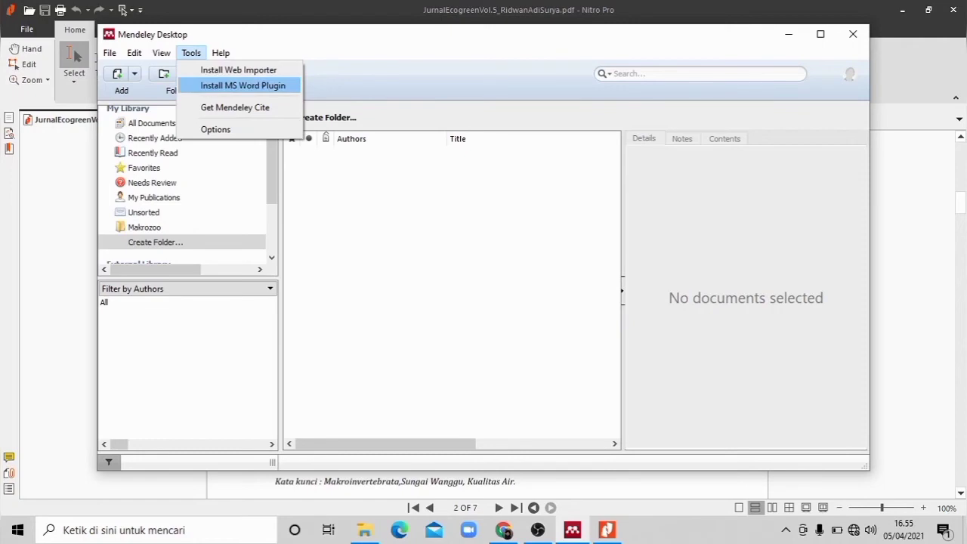
# Step: Install the Mendeley citation plugin for MS Word and switch to the blank document in Word
pyautogui.click(242, 86)
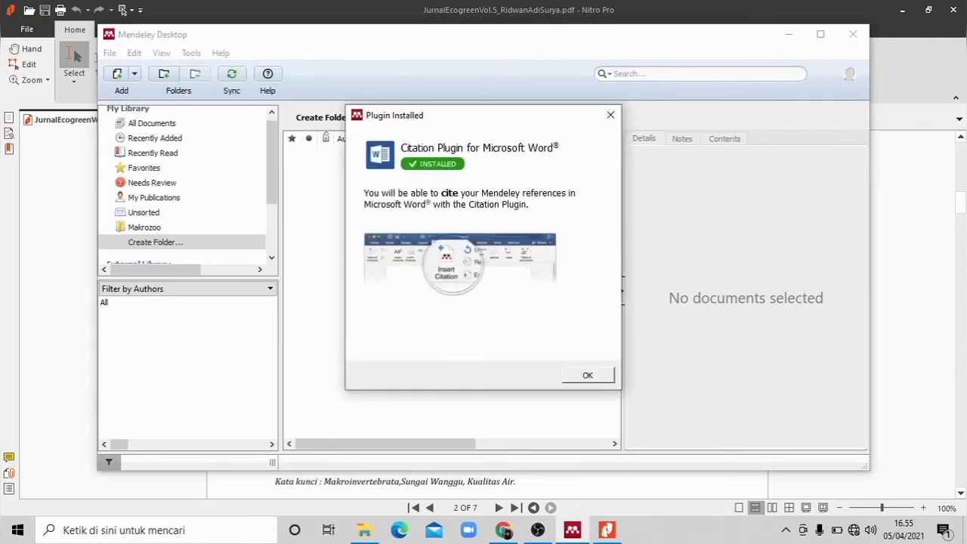
pyautogui.press('Return')
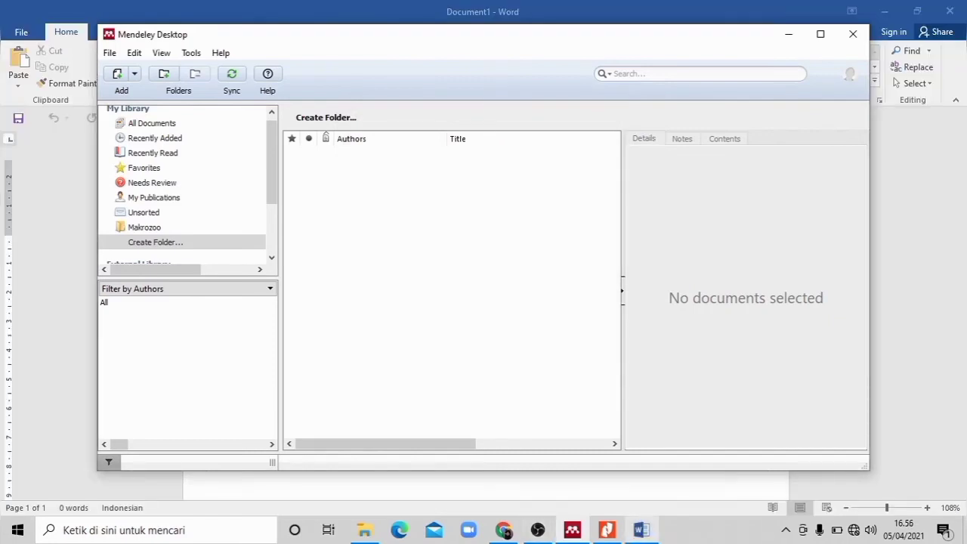
pyautogui.moveTo(642, 530)
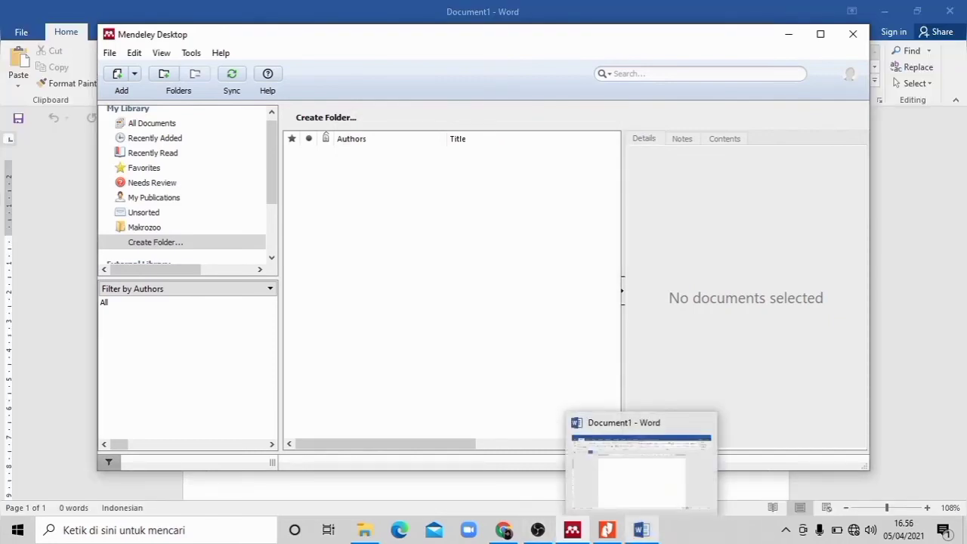
pyautogui.click(641, 531)
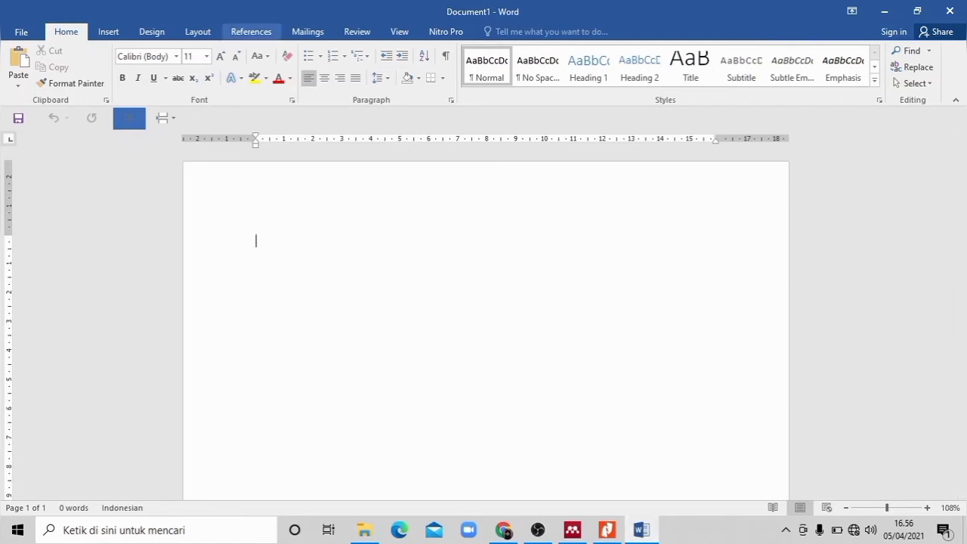
# Step: Insert a Mendeley citation at the end of the first paragraph by searching "makro" for INDIKATOR KUALITAS AIR SUNGAI DENGAN MENGGUNAKAN, followed by a new line
pyautogui.click(251, 31)
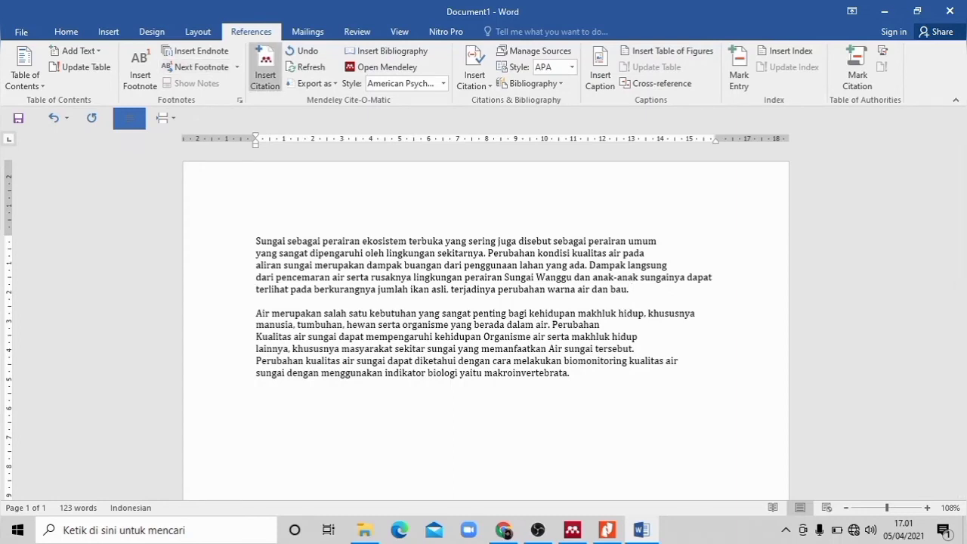
pyautogui.click(265, 68)
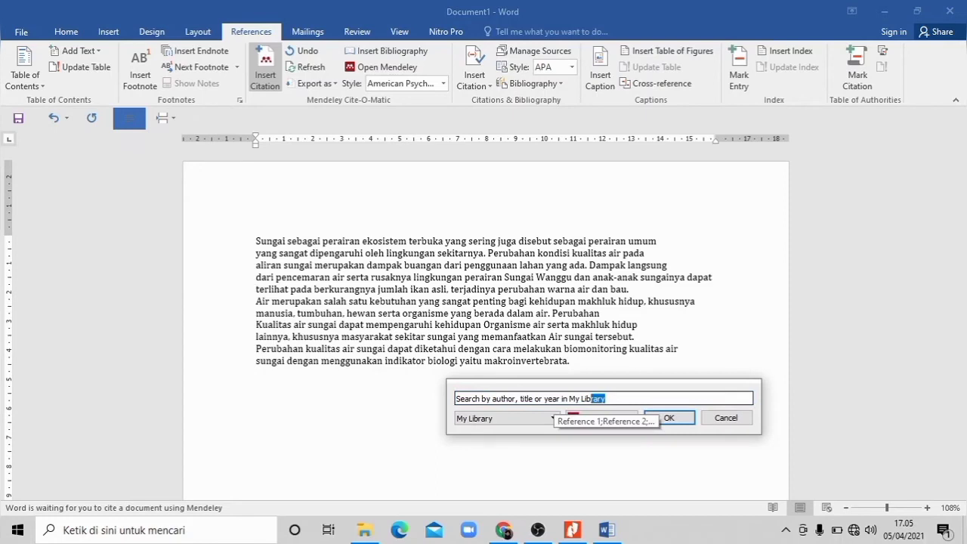
pyautogui.press('BackSpace')
pyautogui.press('BackSpace')
pyautogui.press('BackSpace')
pyautogui.press('BackSpace')
pyautogui.press('BackSpace')
pyautogui.press('BackSpace')
pyautogui.press('BackSpace')
pyautogui.press('BackSpace')
pyautogui.press('BackSpace')
pyautogui.press('BackSpace')
pyautogui.press('BackSpace')
pyautogui.press('BackSpace')
pyautogui.press('BackSpace')
pyautogui.press('BackSpace')
pyautogui.press('BackSpace')
pyautogui.press('BackSpace')
pyautogui.press('BackSpace')
pyautogui.press('BackSpace')
pyautogui.press('BackSpace')
pyautogui.press('BackSpace')
pyautogui.press('BackSpace')
pyautogui.press('BackSpace')
pyautogui.press('BackSpace')
pyautogui.press('BackSpace')
pyautogui.press('BackSpace')
pyautogui.press('BackSpace')
pyautogui.press('BackSpace')
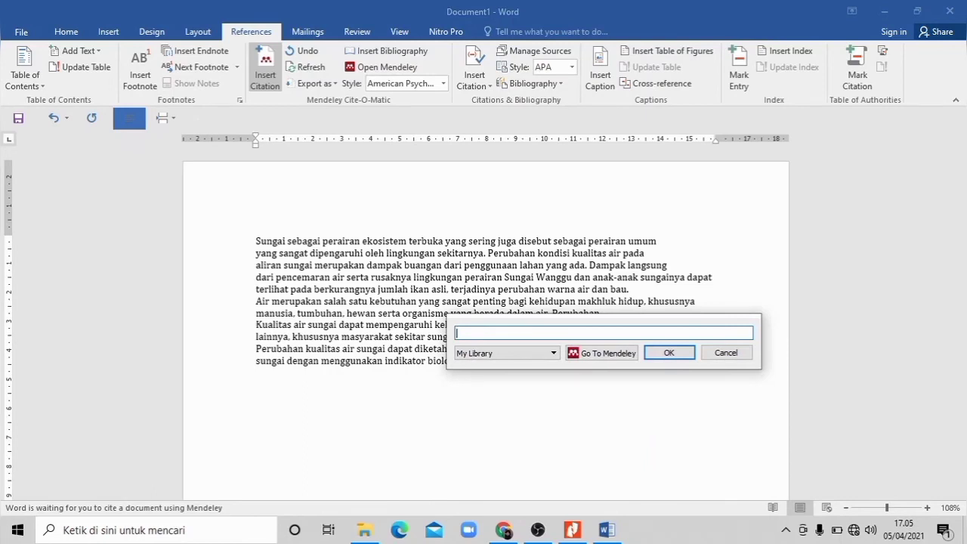
pyautogui.write('m')
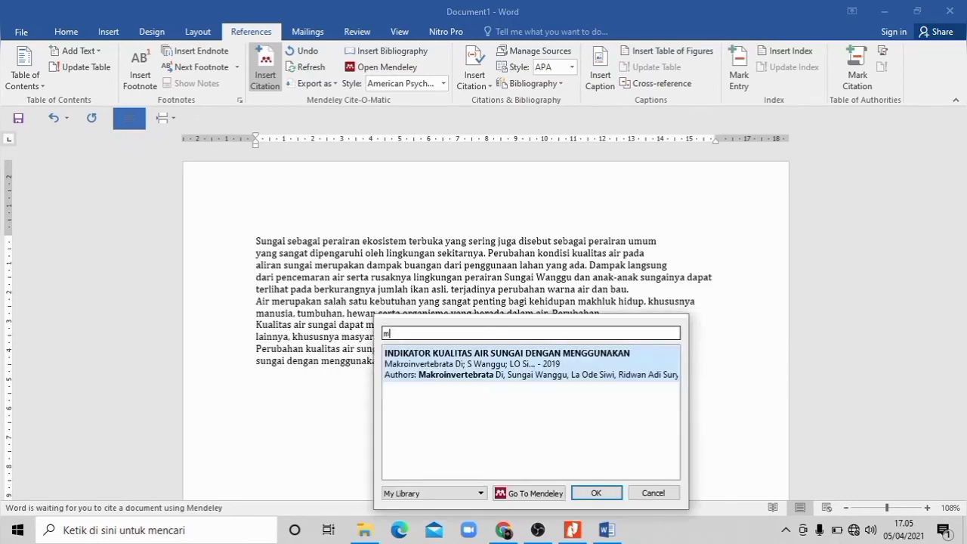
pyautogui.write('akroinve')
pyautogui.press('BackSpace')
pyautogui.press('BackSpace')
pyautogui.press('BackSpace')
pyautogui.press('BackSpace')
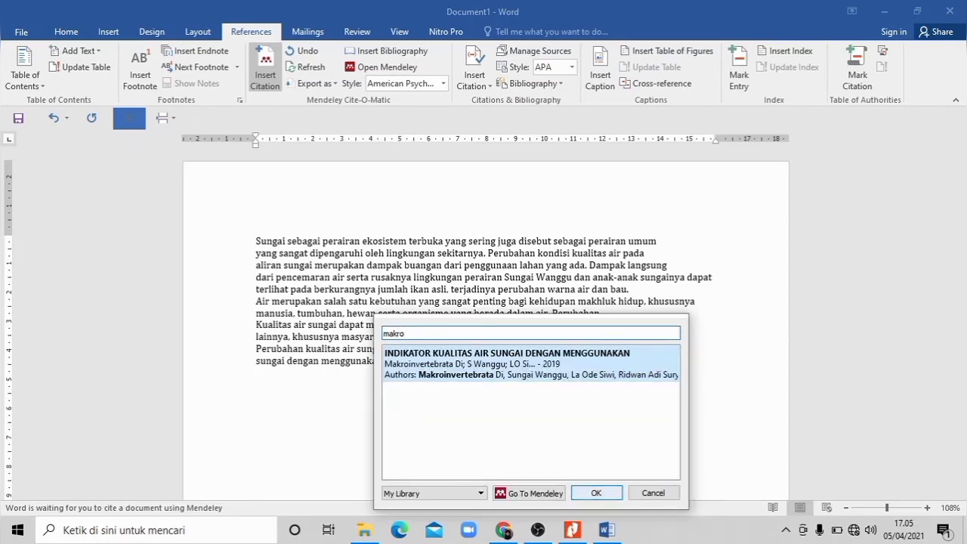
pyautogui.press('Return')
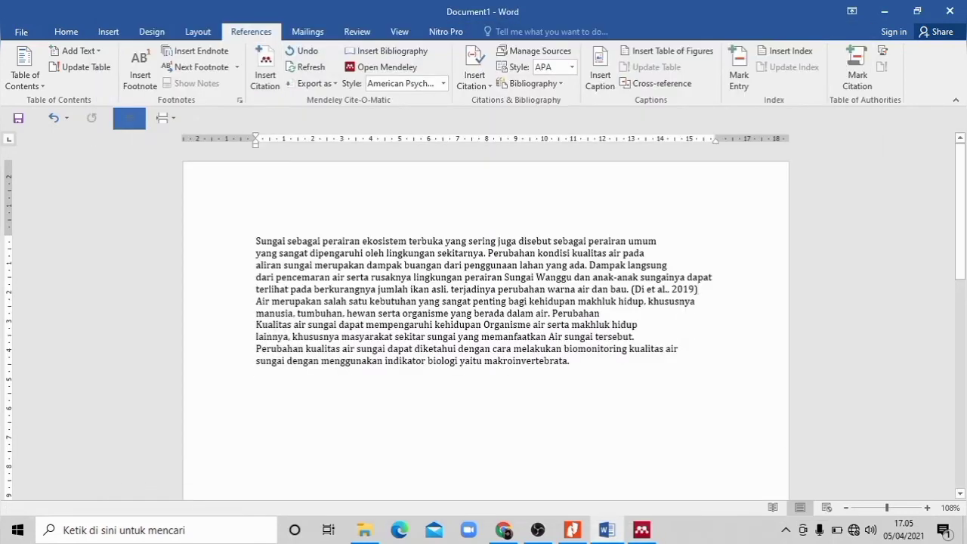
pyautogui.press('Return')
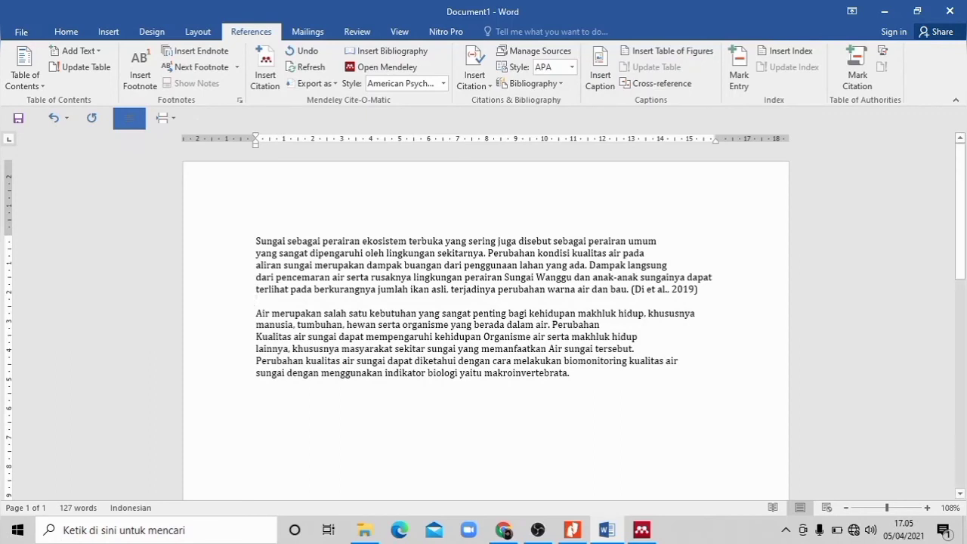
# Step: Start a citation at the end of the second paragraph and add Unnes Journal of Life Science by searching "plank"
pyautogui.click(570, 373)
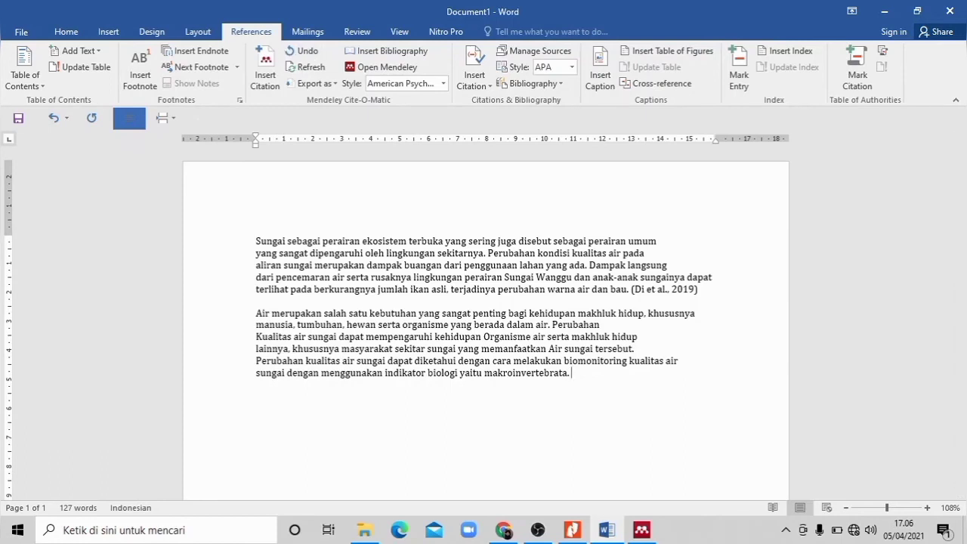
pyautogui.click(264, 74)
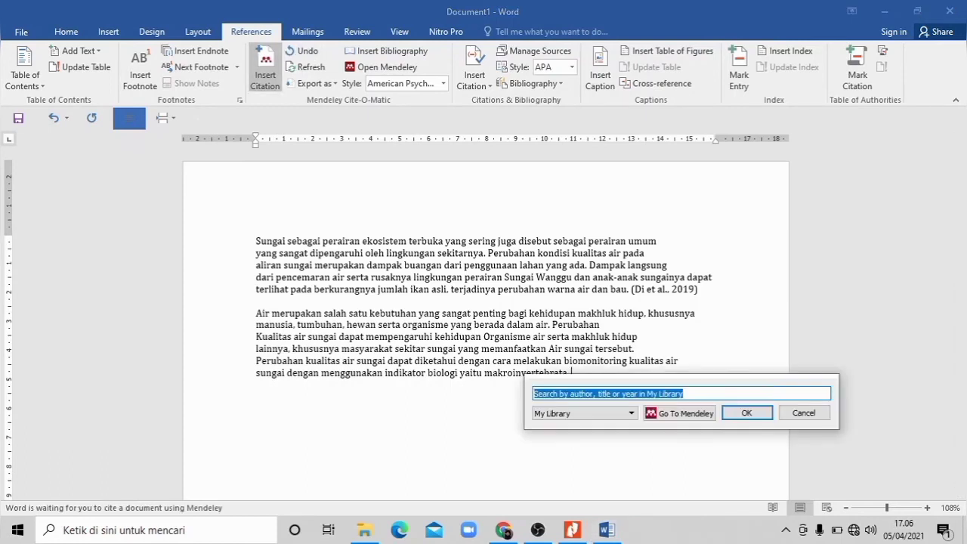
pyautogui.press('End')
pyautogui.press('BackSpace')
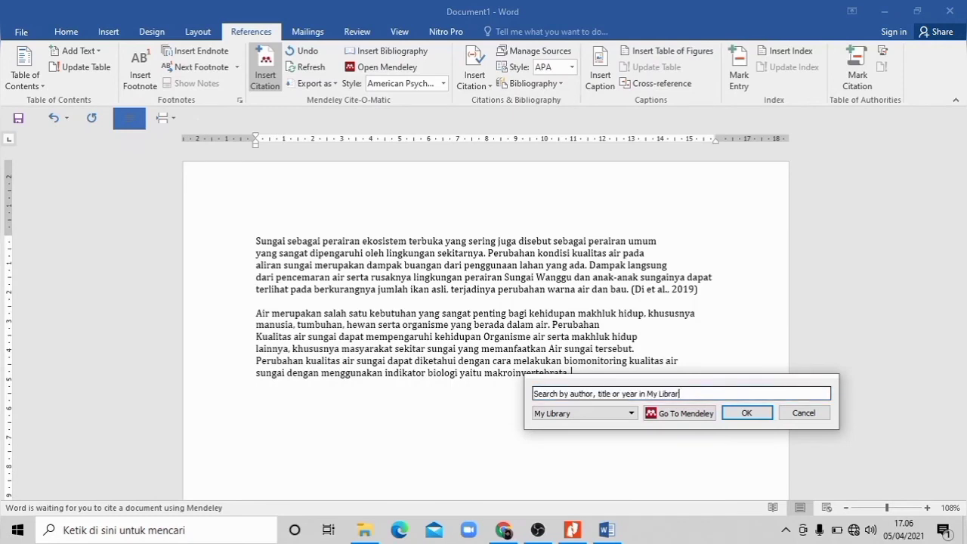
pyautogui.press('BackSpace')
pyautogui.press('BackSpace')
pyautogui.press('BackSpace')
pyautogui.press('BackSpace')
pyautogui.press('BackSpace')
pyautogui.press('BackSpace')
pyautogui.press('BackSpace')
pyautogui.press('BackSpace')
pyautogui.press('BackSpace')
pyautogui.press('BackSpace')
pyautogui.press('BackSpace')
pyautogui.press('BackSpace')
pyautogui.press('BackSpace')
pyautogui.press('BackSpace')
pyautogui.press('BackSpace')
pyautogui.press('BackSpace')
pyautogui.press('BackSpace')
pyautogui.press('BackSpace')
pyautogui.press('BackSpace')
pyautogui.press('BackSpace')
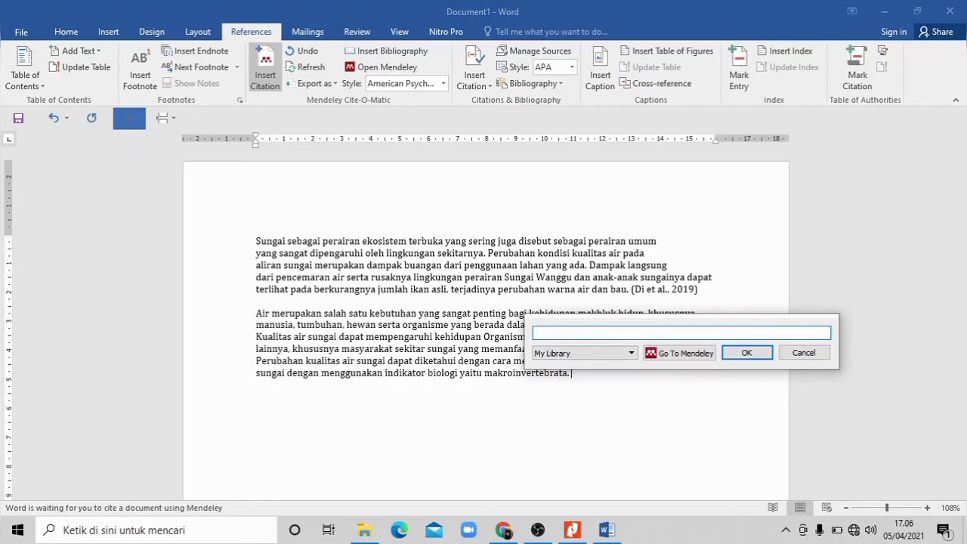
pyautogui.write('pla')
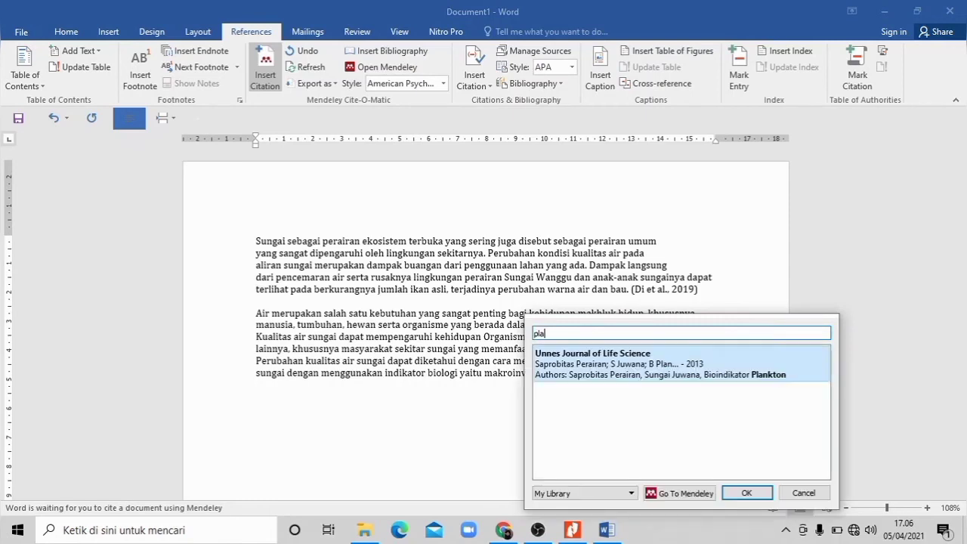
pyautogui.write('nky')
pyautogui.press('BackSpace')
pyautogui.press('Return')
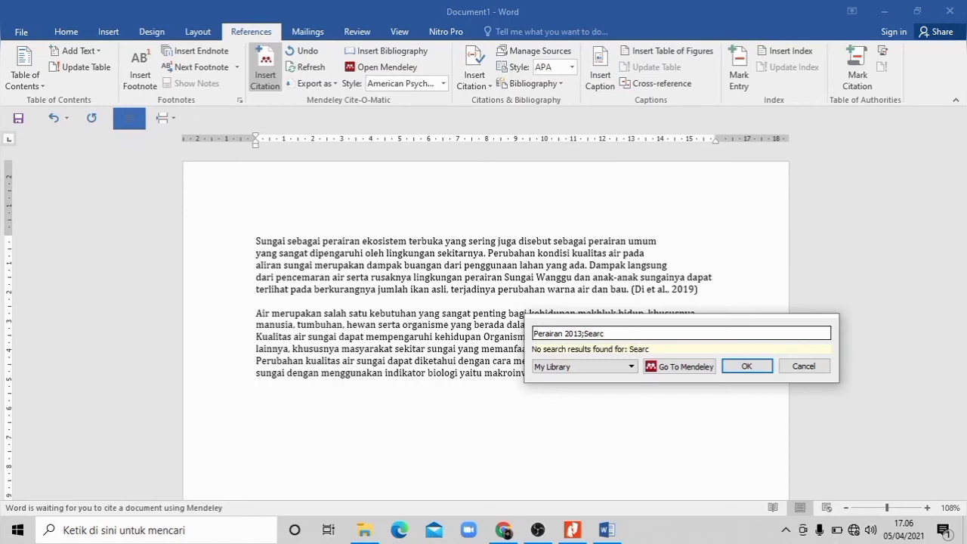
# Step: Search "air" to add INDIKATOR KUALITAS AIR SUNGAI DENGAN MENGGUNAKAN as a second reference and insert the combined citation
pyautogui.press('BackSpace')
pyautogui.press('BackSpace')
pyautogui.press('BackSpace')
pyautogui.press('BackSpace')
pyautogui.press('BackSpace')
pyautogui.write('air')
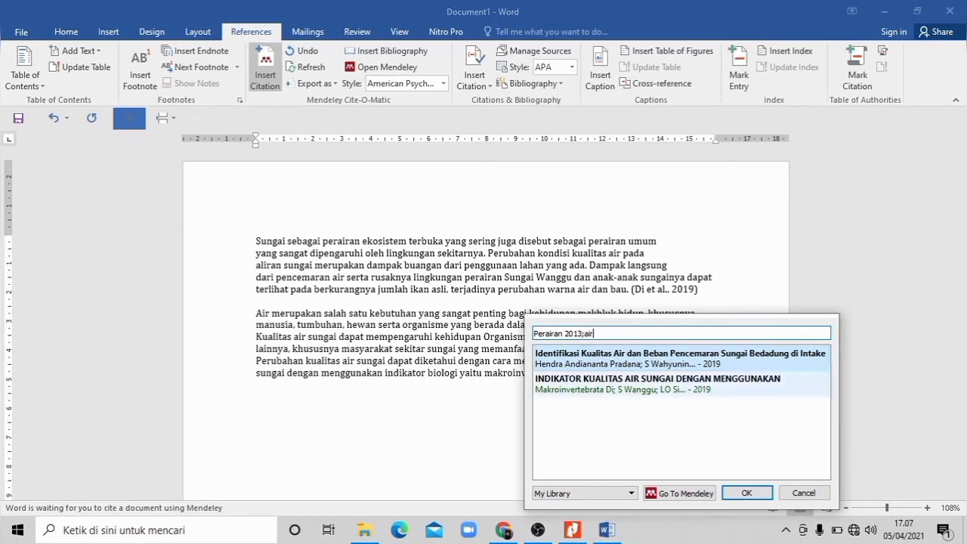
pyautogui.click(657, 384)
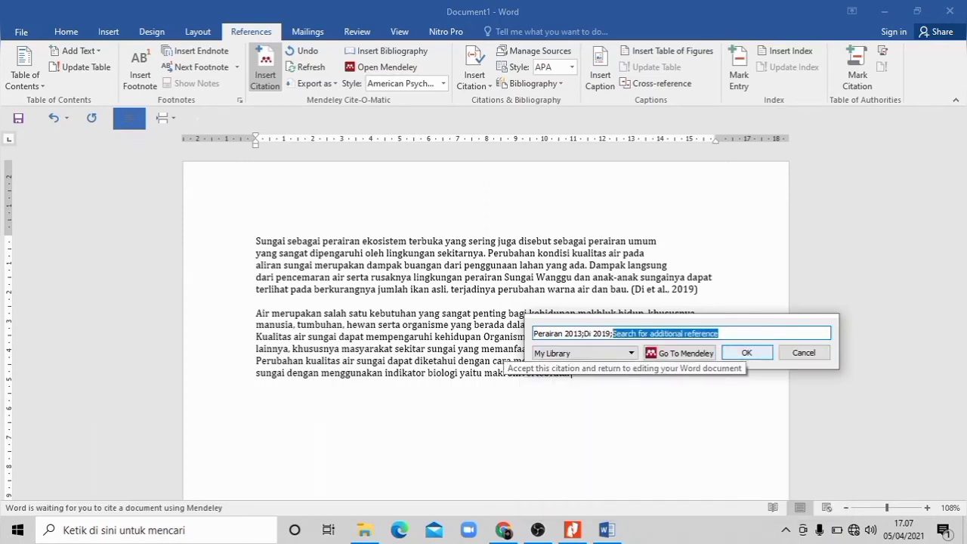
pyautogui.click(740, 353)
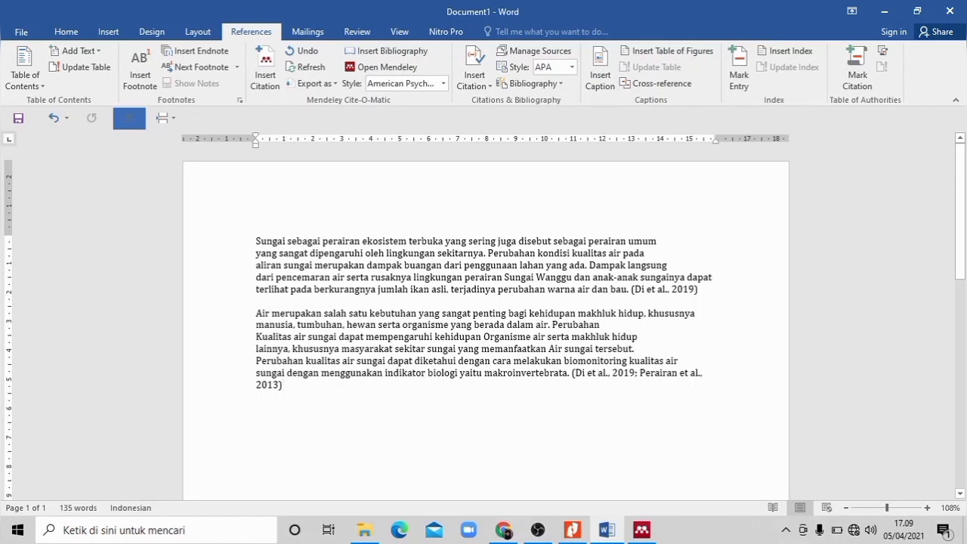
# Step: Add the heading DAFTAR PUSTAKA below the second paragraph and insert the Mendeley bibliography under it
pyautogui.press('Return')
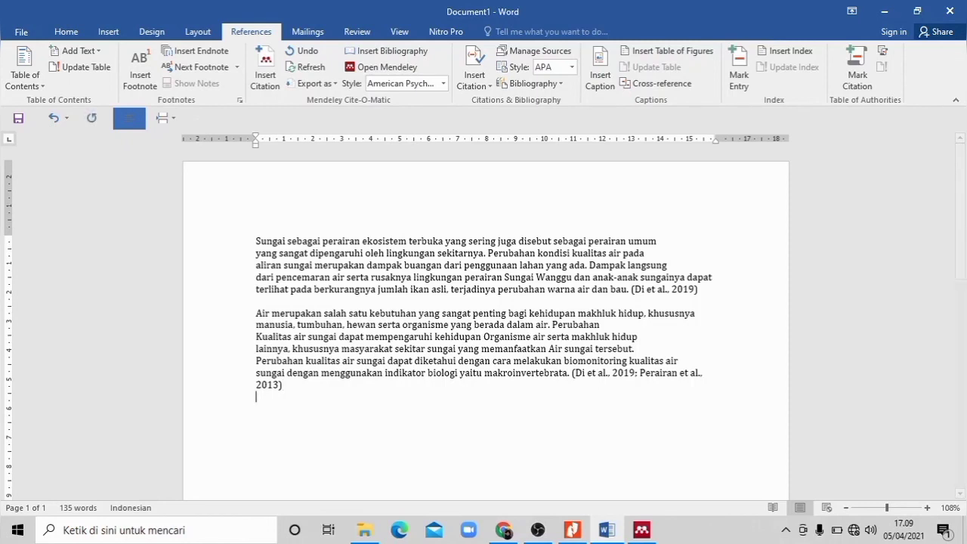
pyautogui.press('Return')
pyautogui.write('DAFTAR PUSTAKA')
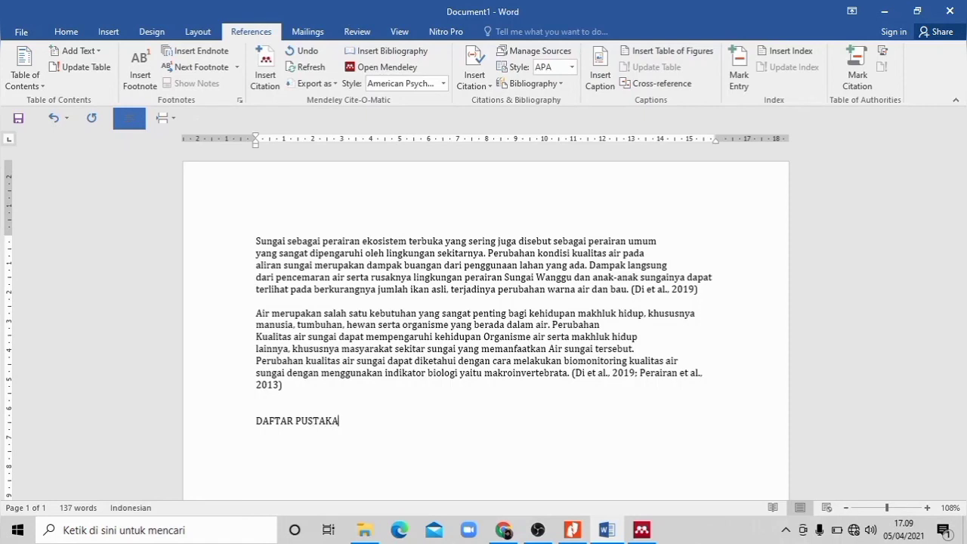
pyautogui.press('Return')
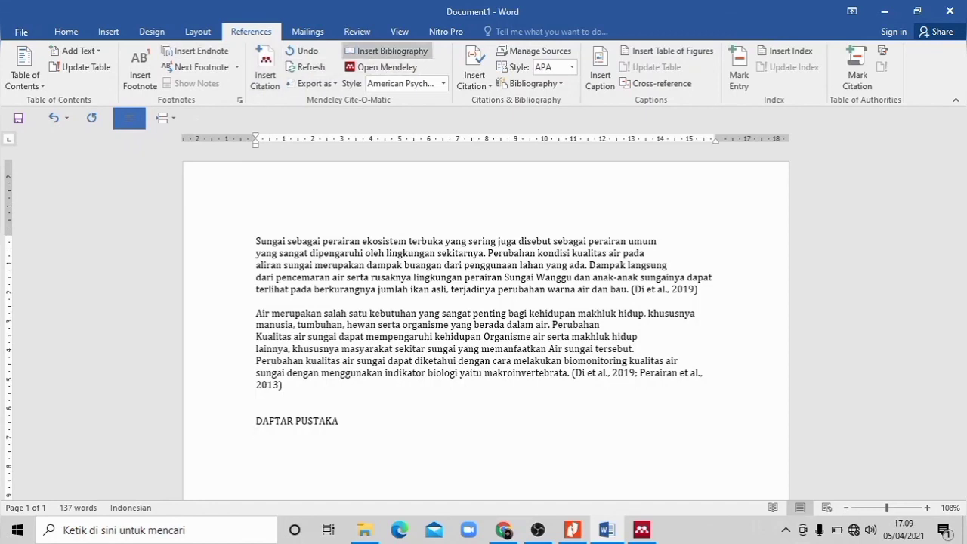
pyautogui.click(389, 51)
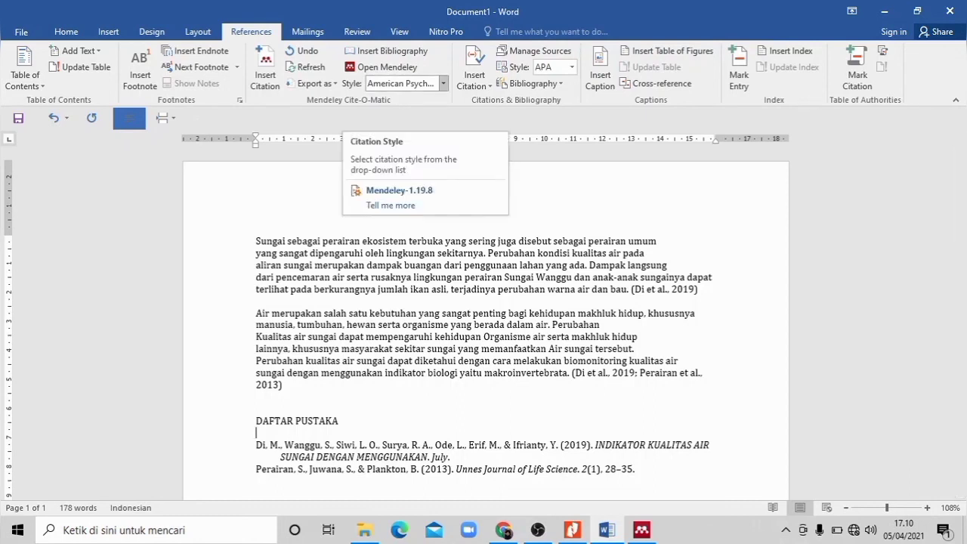
# Step: Change the Mendeley citation style to American Medical Association 11th edition
pyautogui.click(443, 83)
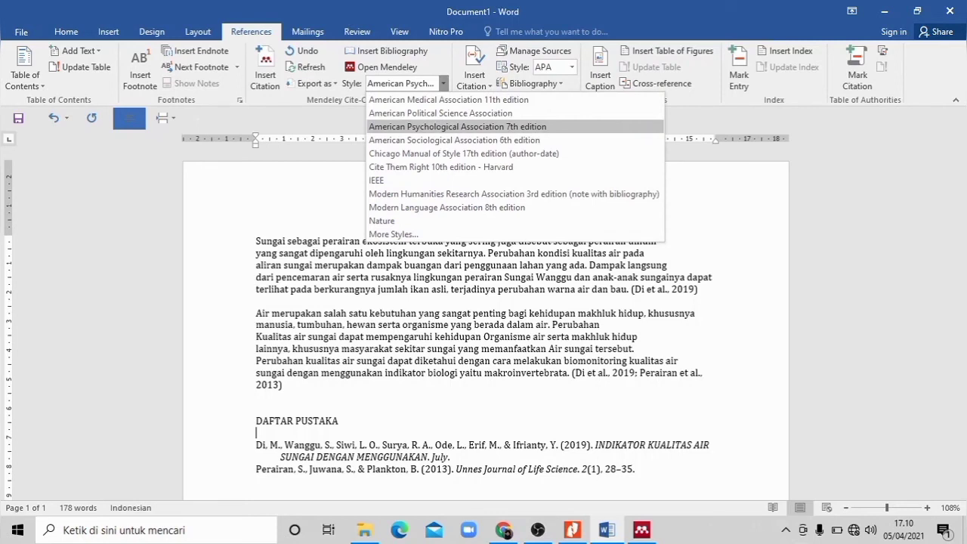
pyautogui.press('Up')
pyautogui.press('Up')
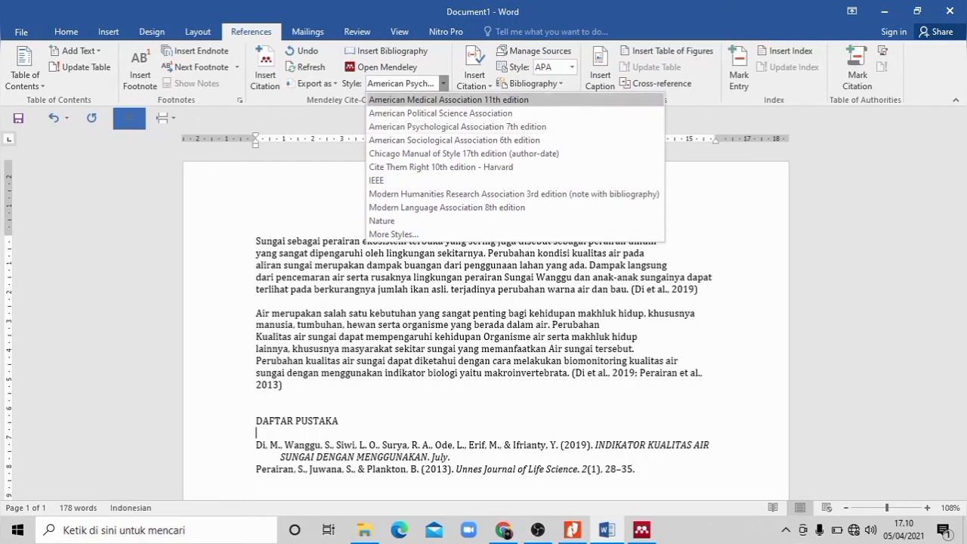
pyautogui.press('Down')
pyautogui.press('Down')
pyautogui.press('Down')
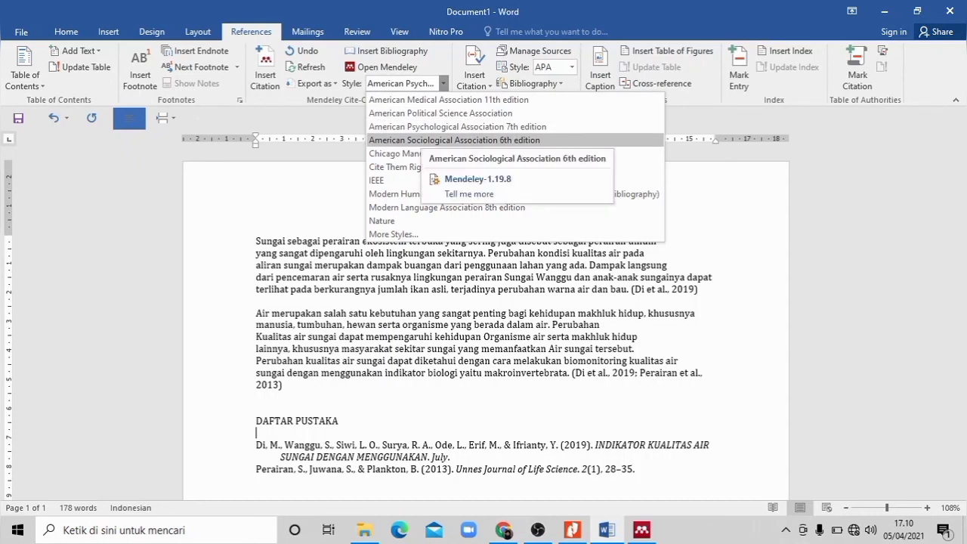
pyautogui.press('Up')
pyautogui.press('Up')
pyautogui.press('Up')
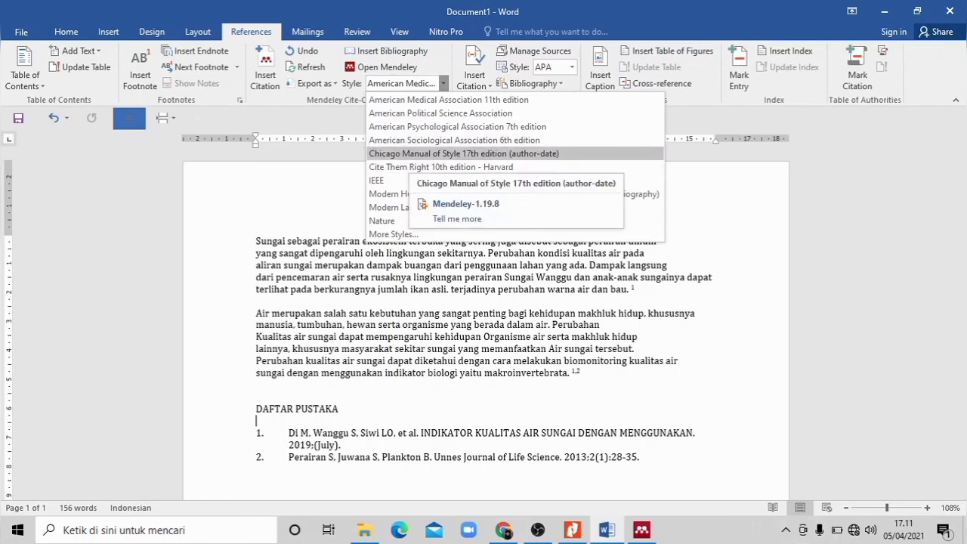
# Step: Try the Chicago Manual of Style 17th edition (author-date) citation style and return to American Psychological Association 7th edition
pyautogui.click(463, 153)
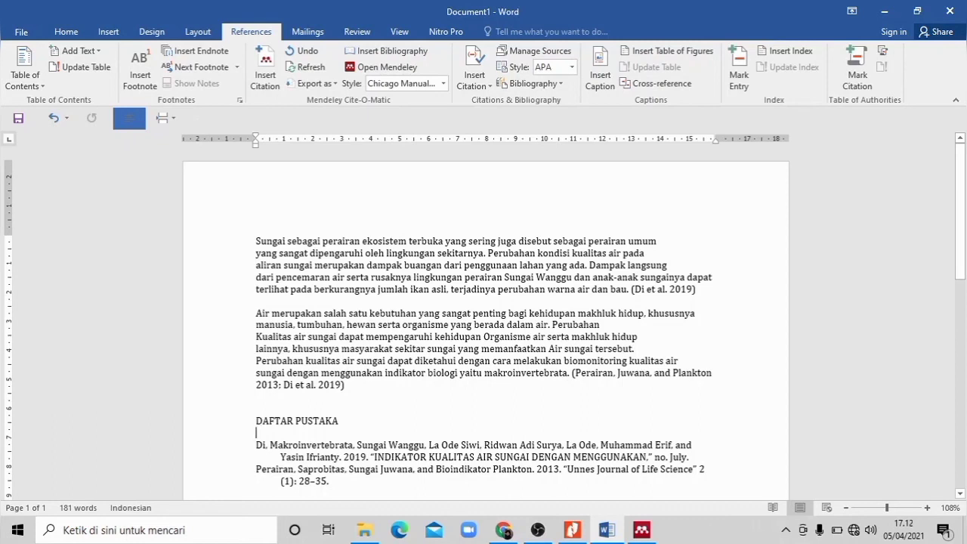
pyautogui.click(444, 84)
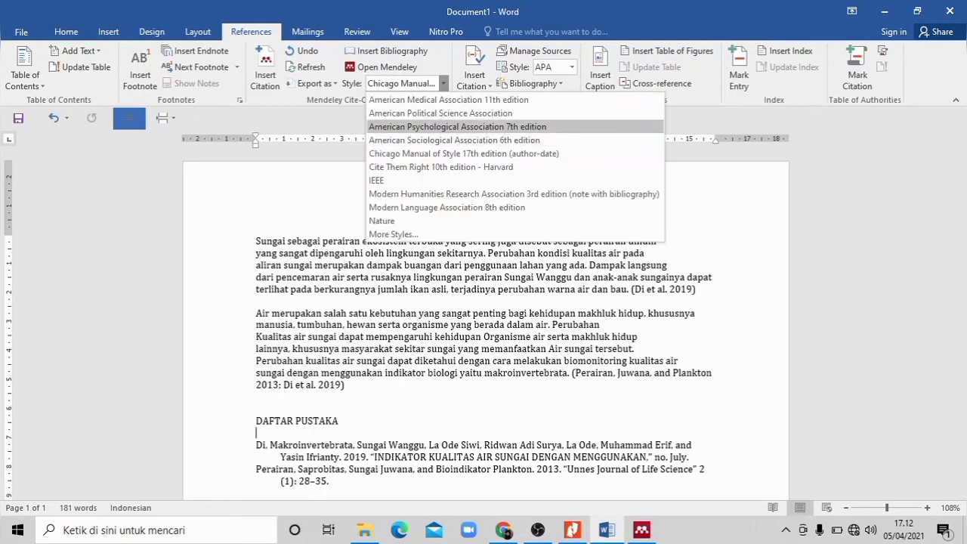
pyautogui.click(457, 126)
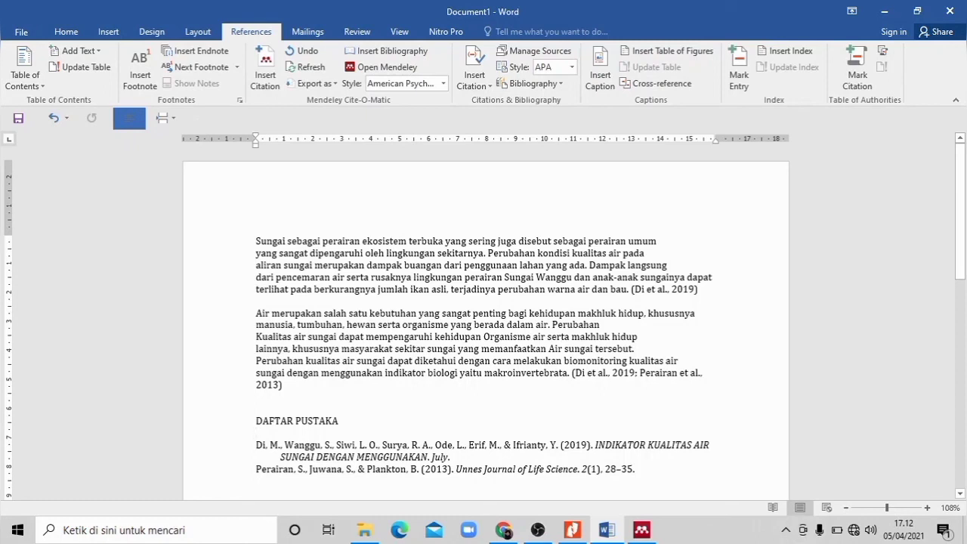
# Step: Justify the bibliography entries under DAFTAR PUSTAKA and place the cursor after the second paragraph's citation
pyautogui.click(631, 469)
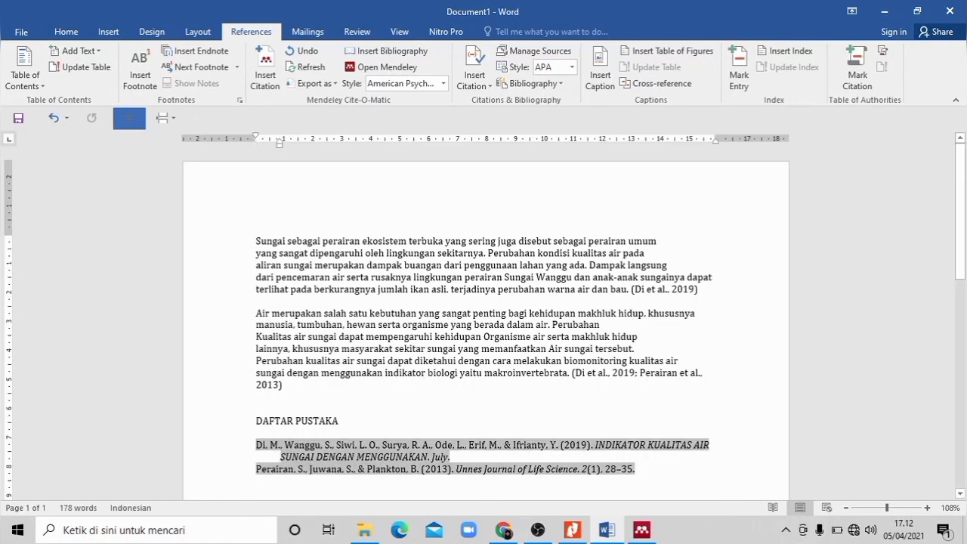
pyautogui.click(66, 32)
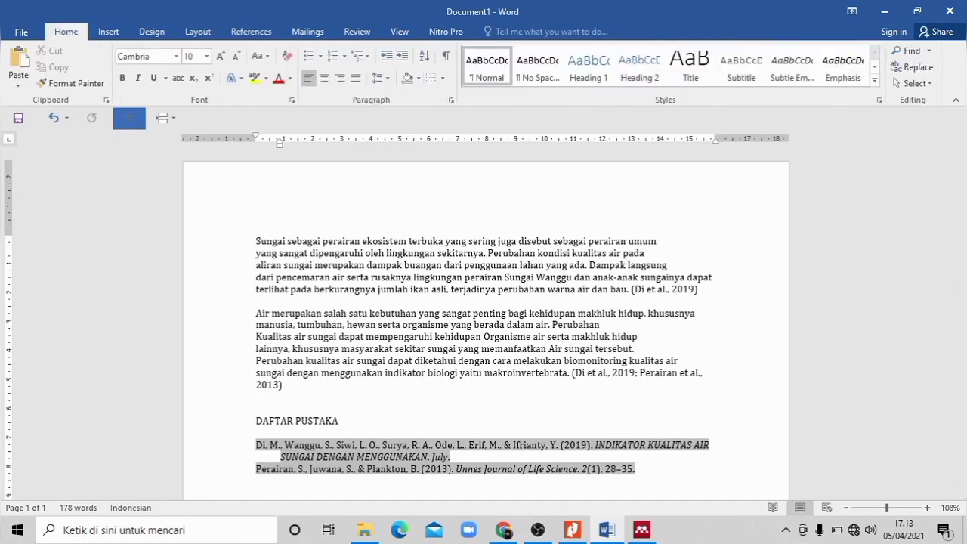
pyautogui.click(355, 78)
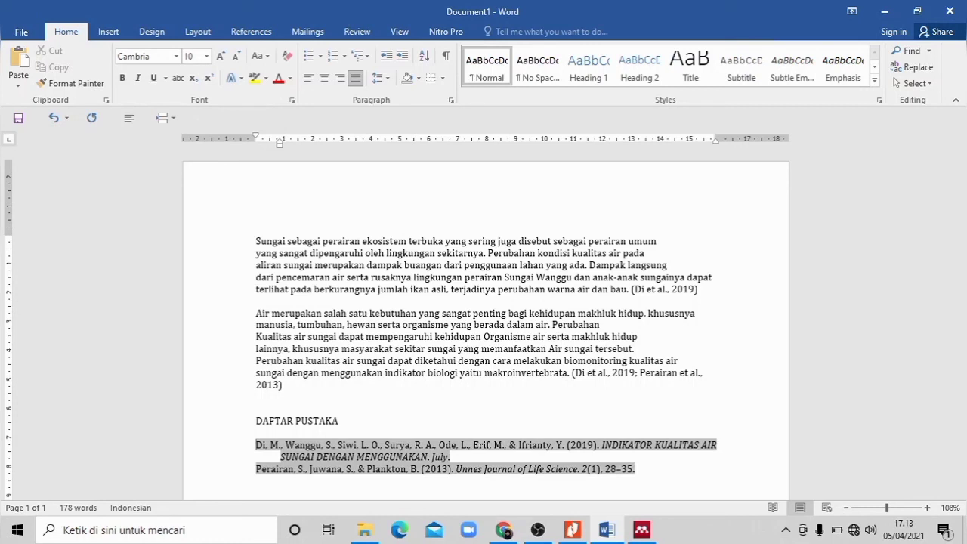
pyautogui.click(284, 385)
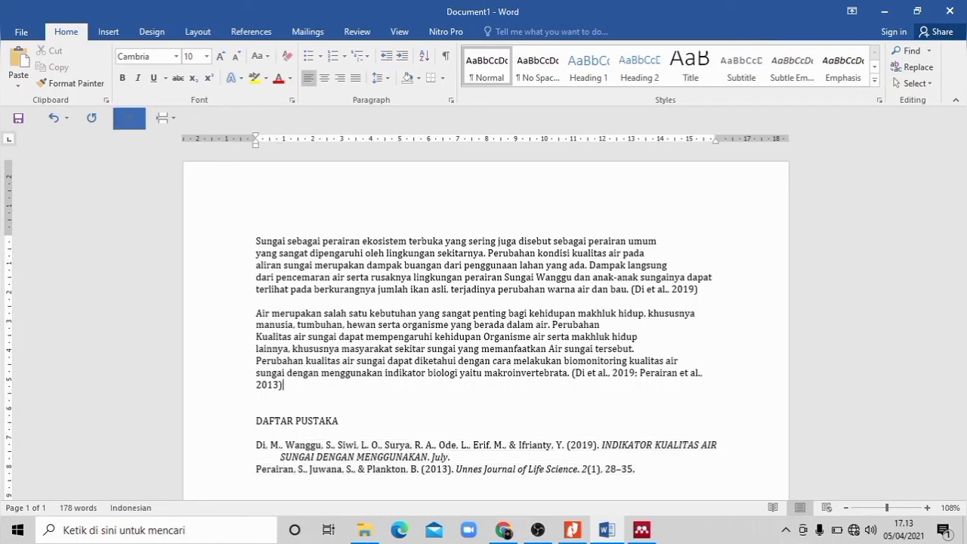